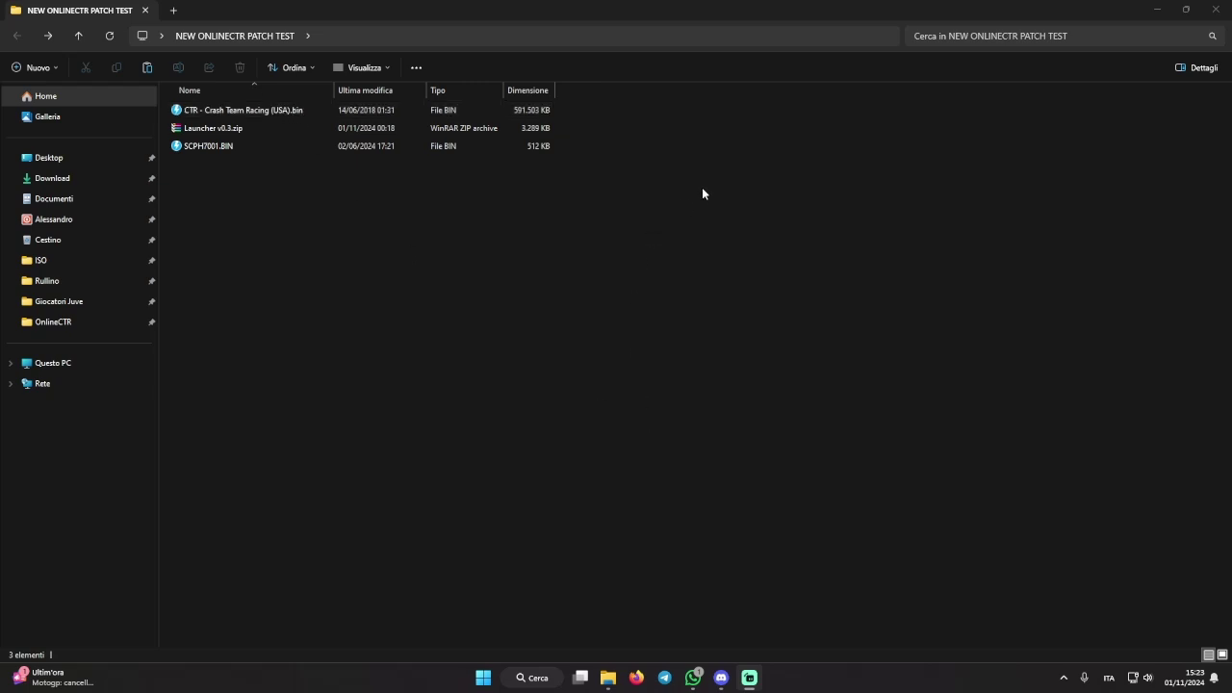
left_click(225, 147)
left_click(242, 167)
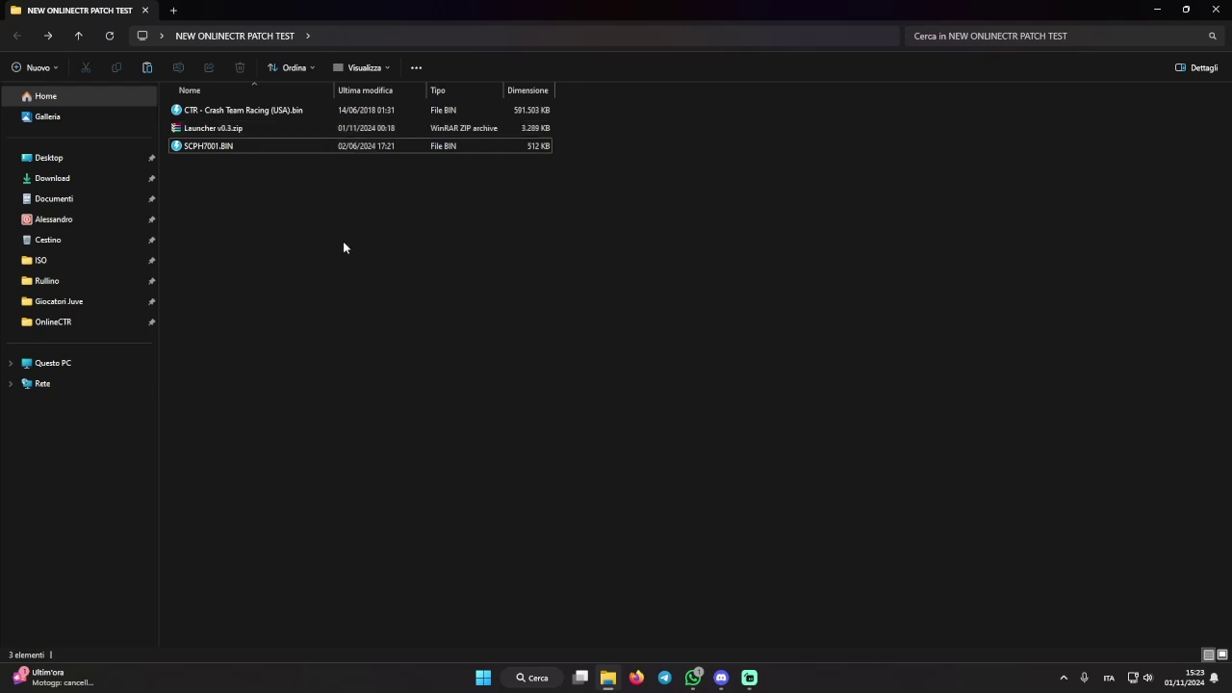
left_click(212, 129)
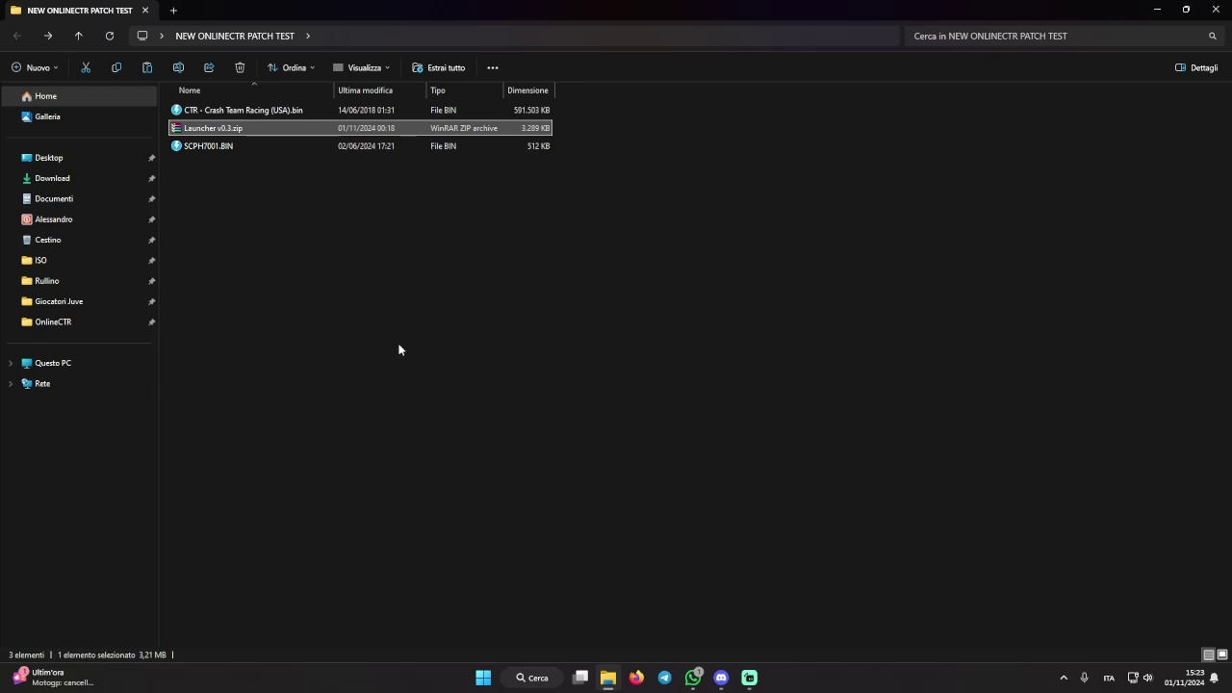
left_click(260, 259)
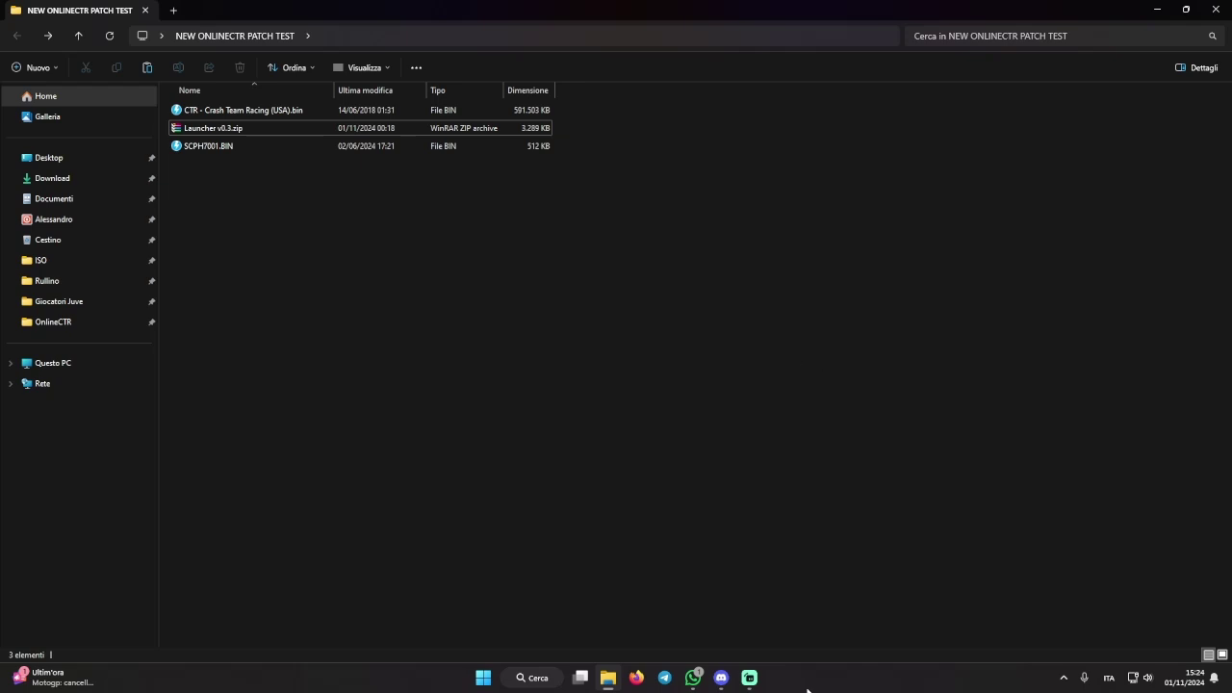
Extract all of Launcher v0.3.zip directly into the NEW ONLINECTR PATCH TEST folder on the Desktop
left_click(221, 128)
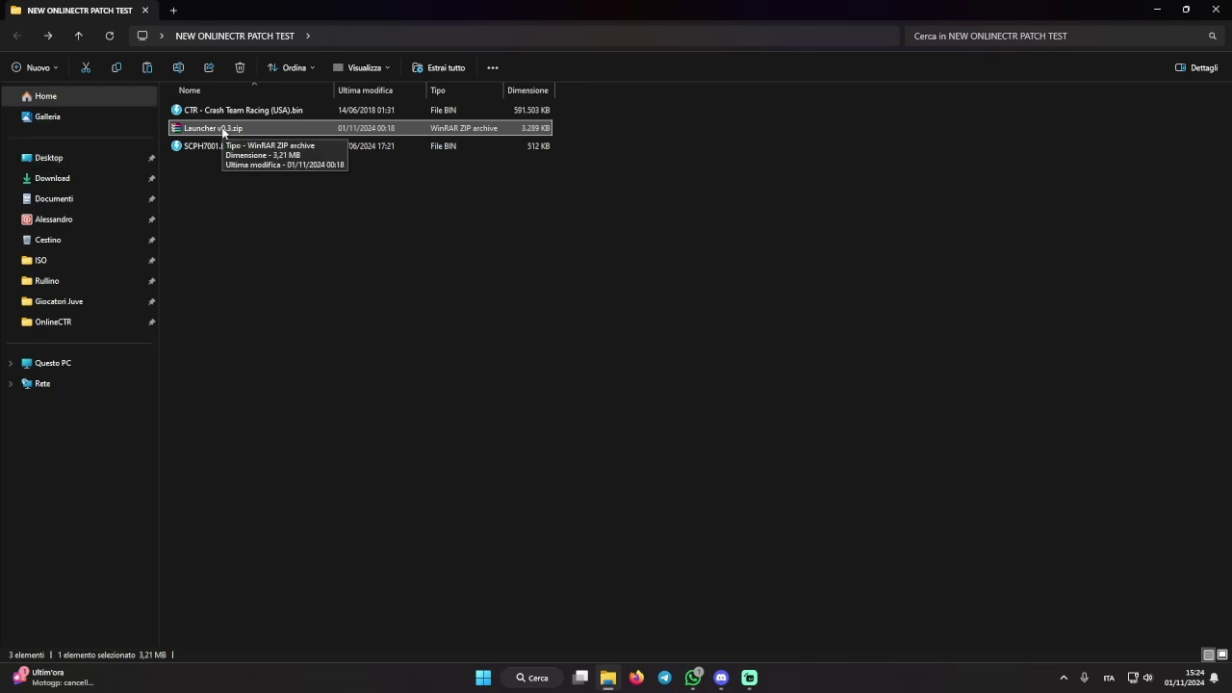
right_click(222, 129)
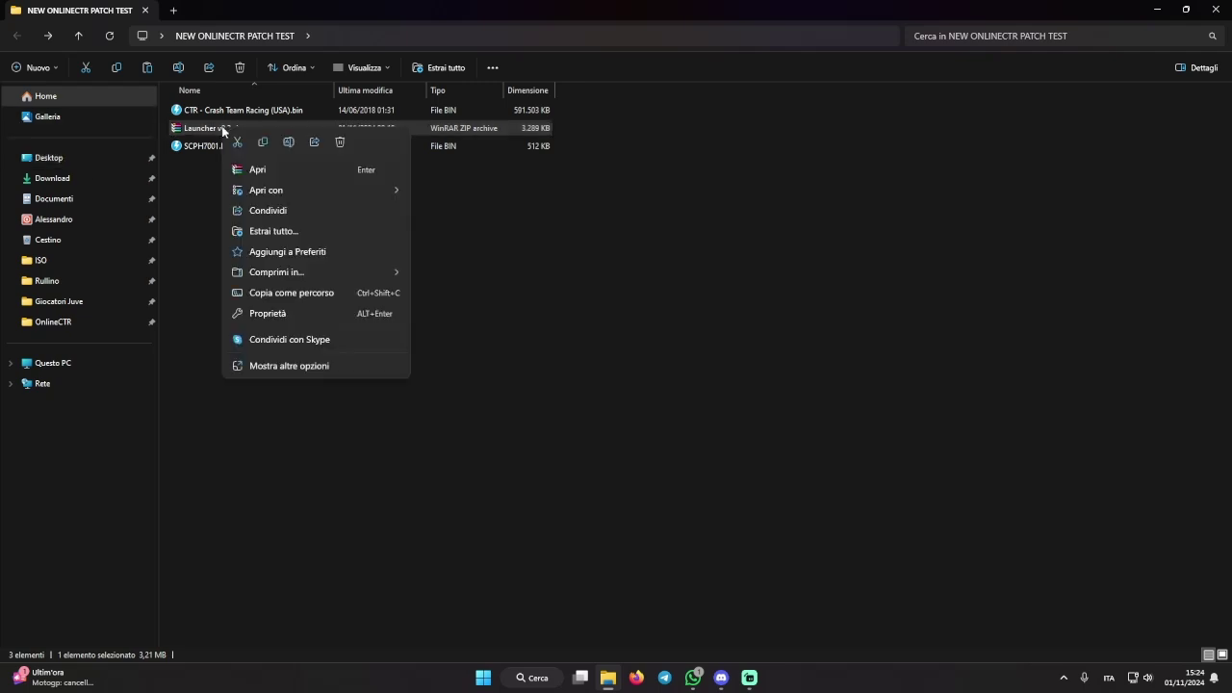
left_click(283, 233)
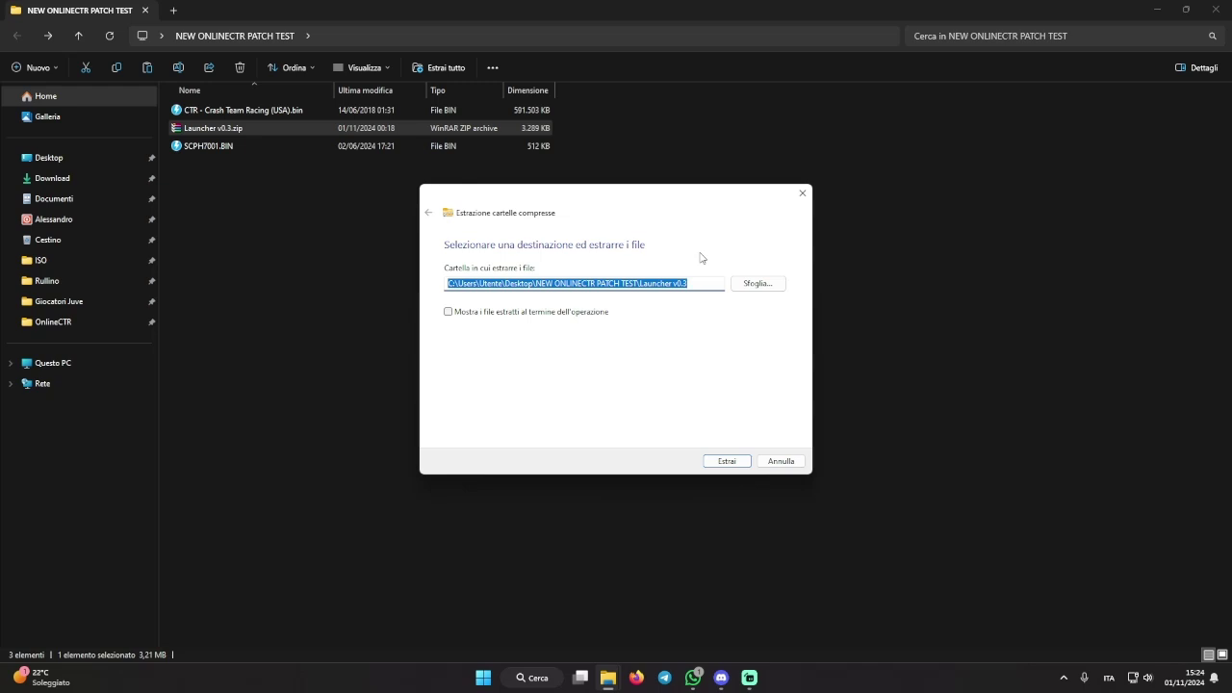
left_click(757, 282)
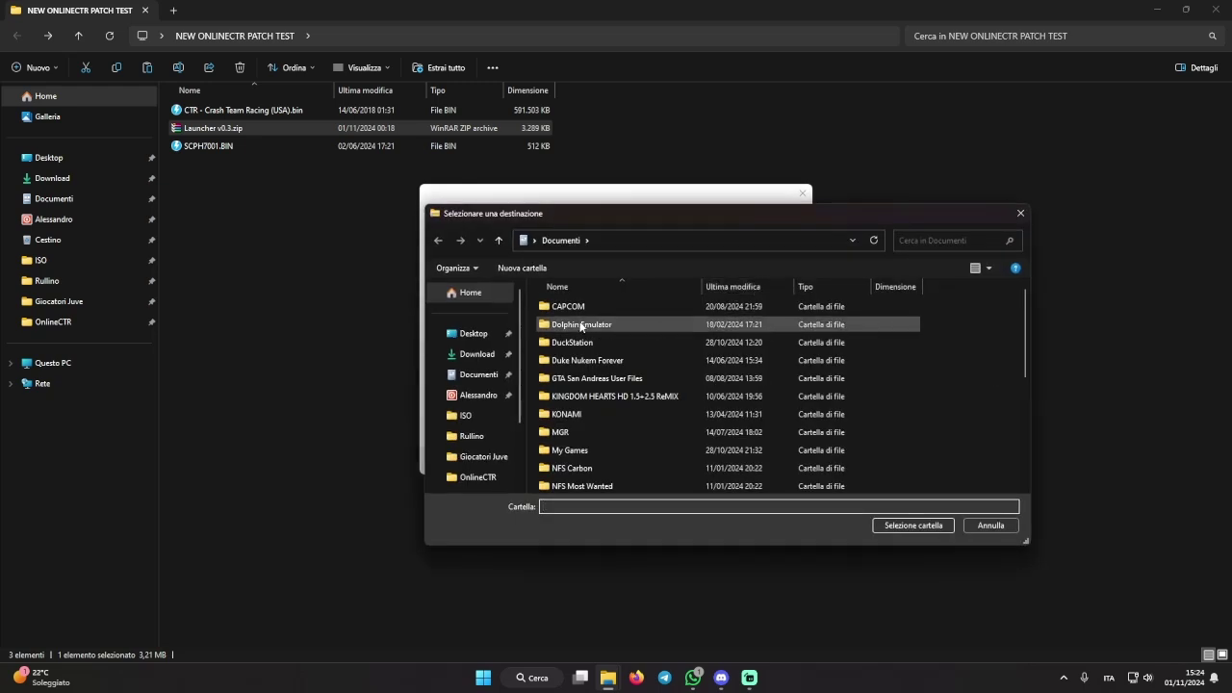
left_click(469, 334)
left_click(643, 337)
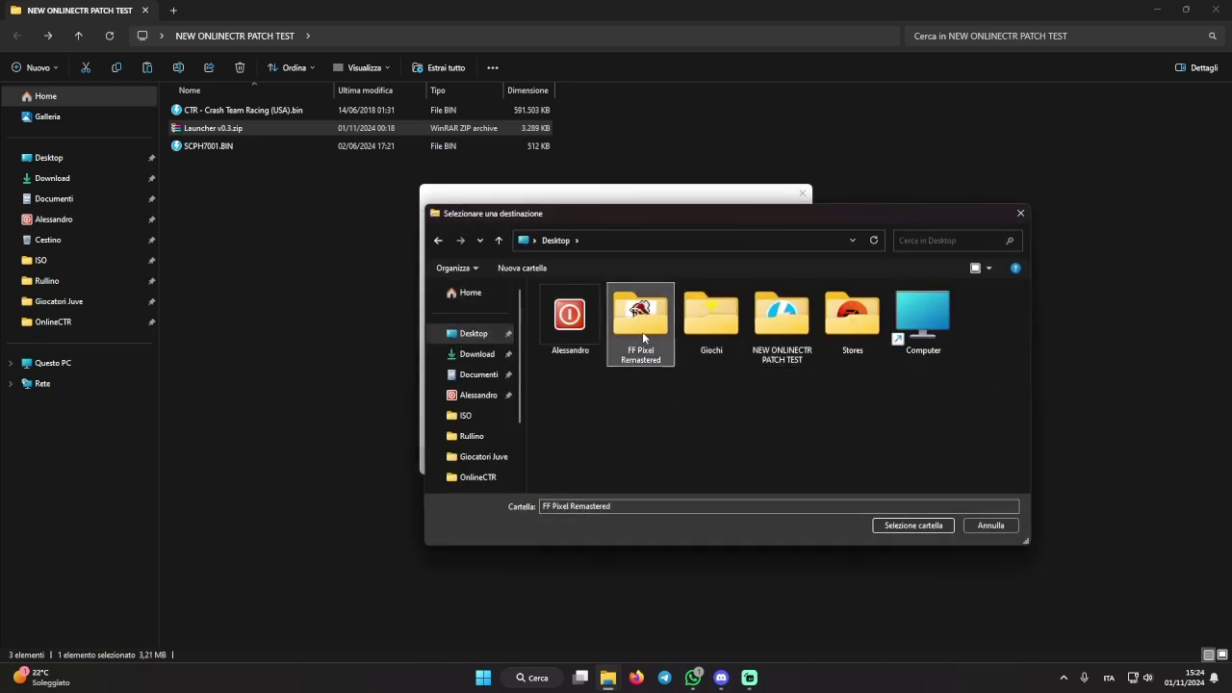
double_click(754, 329)
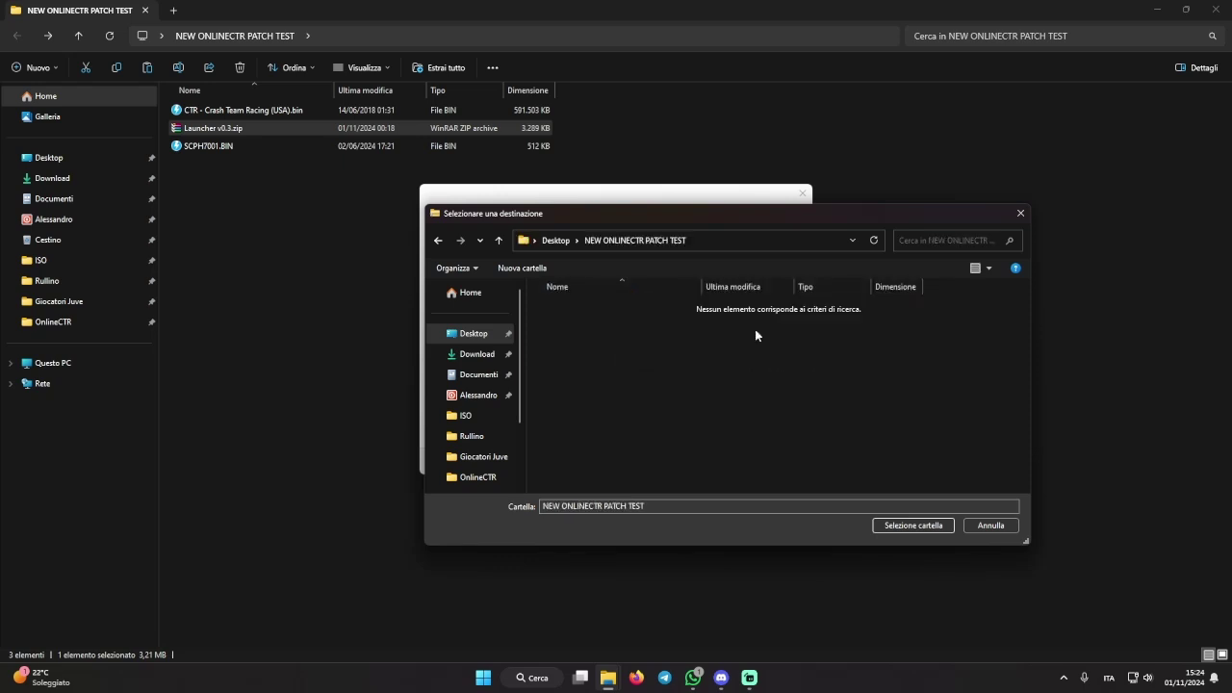
left_click(926, 525)
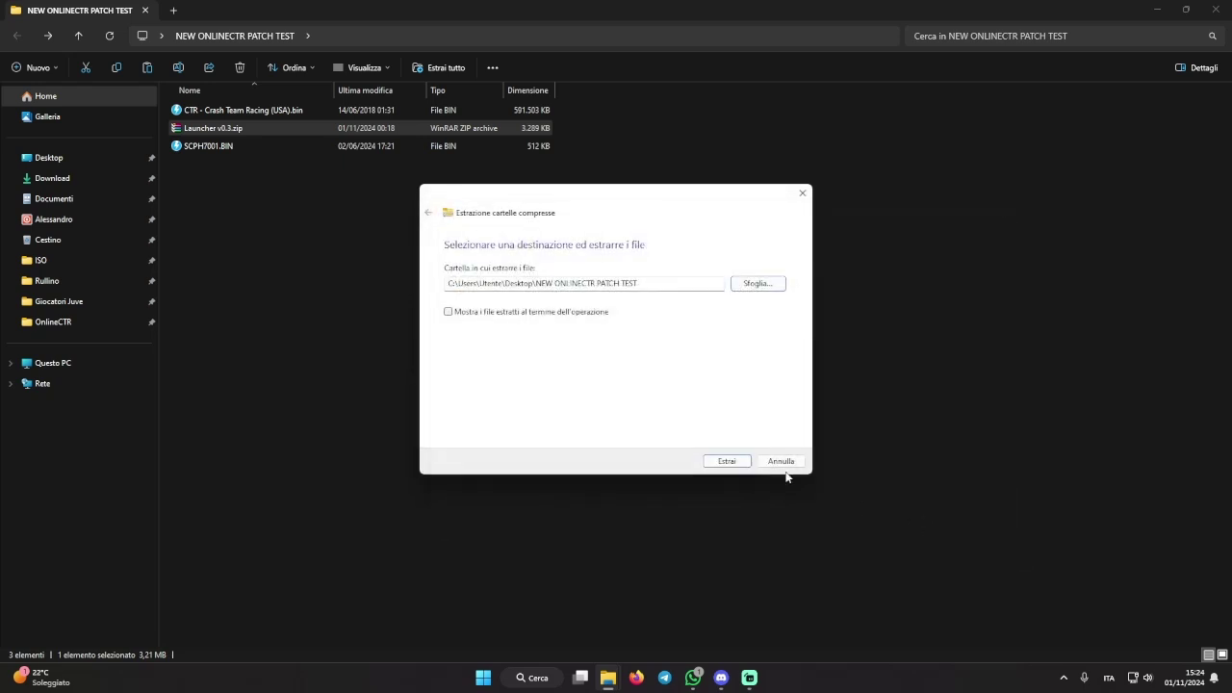
left_click(654, 290)
left_click_drag(655, 290, 448, 285)
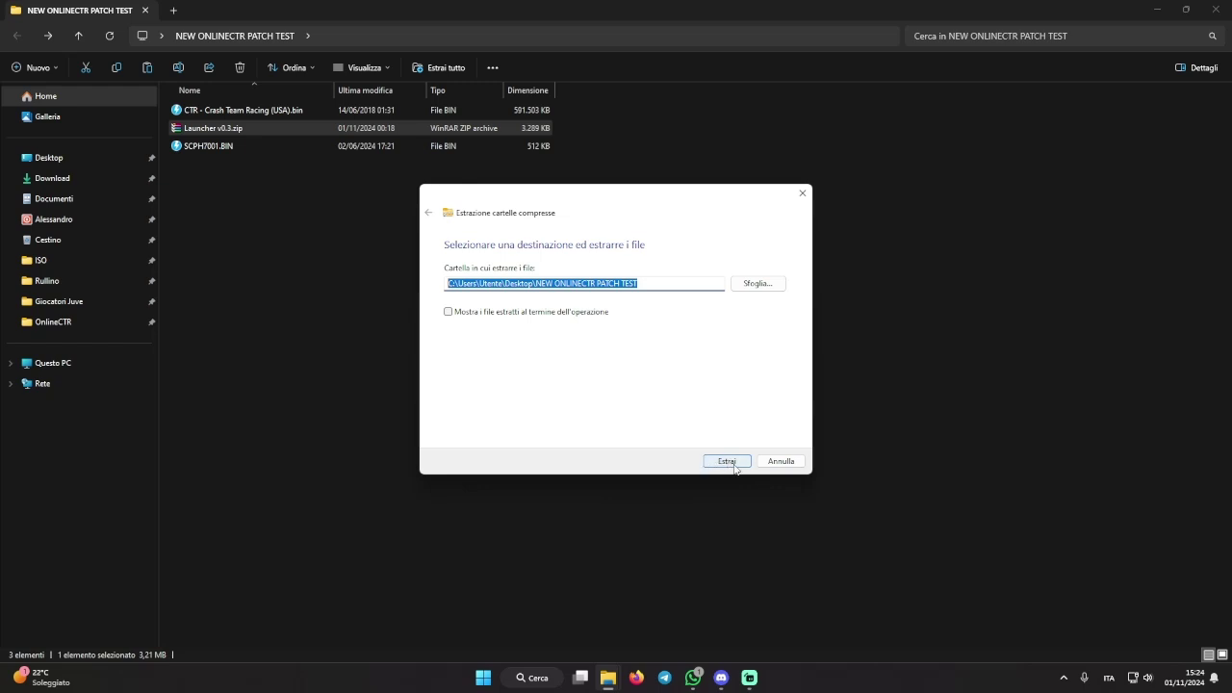
left_click(734, 465)
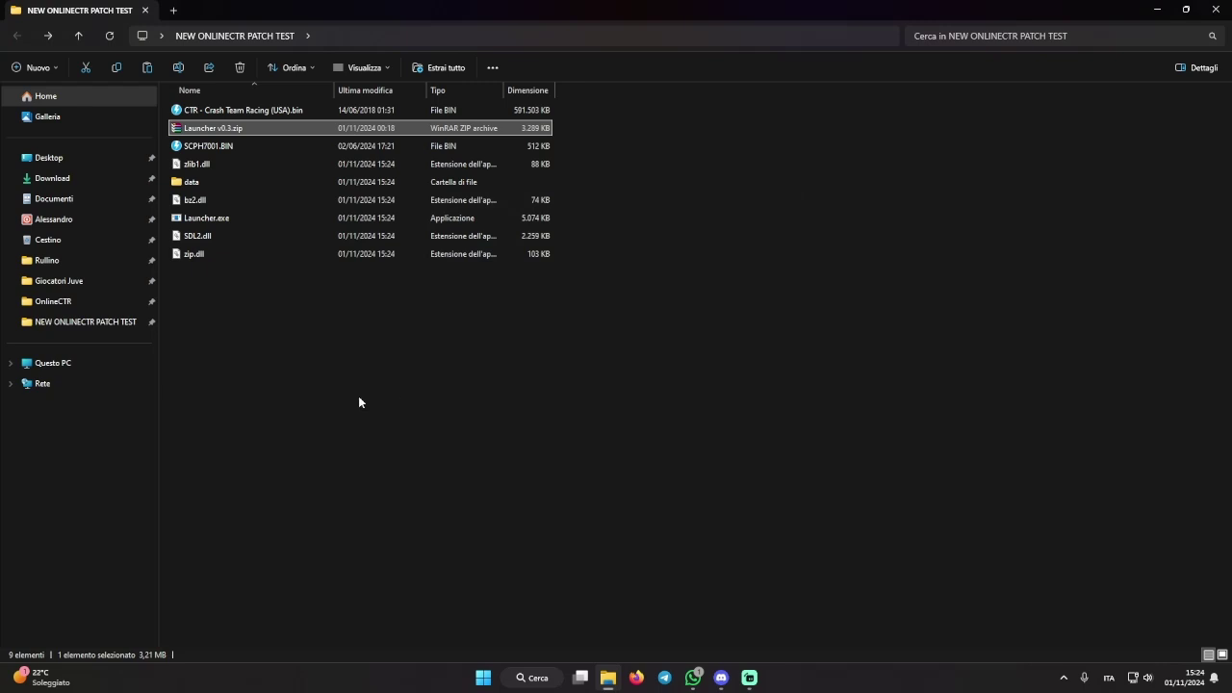
left_click(331, 401)
left_click_drag(202, 313, 225, 129)
left_click(225, 129)
left_click_drag(236, 314, 232, 162)
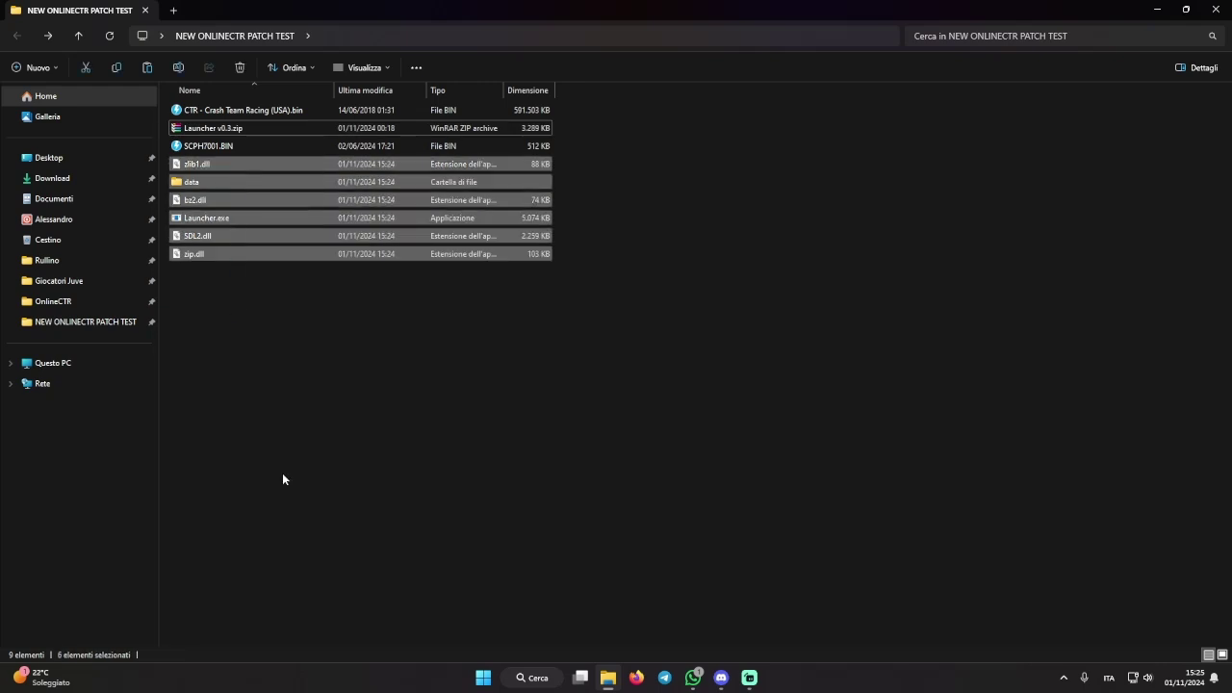
Create a folder named Launcher inside the NEW ONLINECTR PATCH TEST folder
right_click(282, 478)
mouse_move(346, 368)
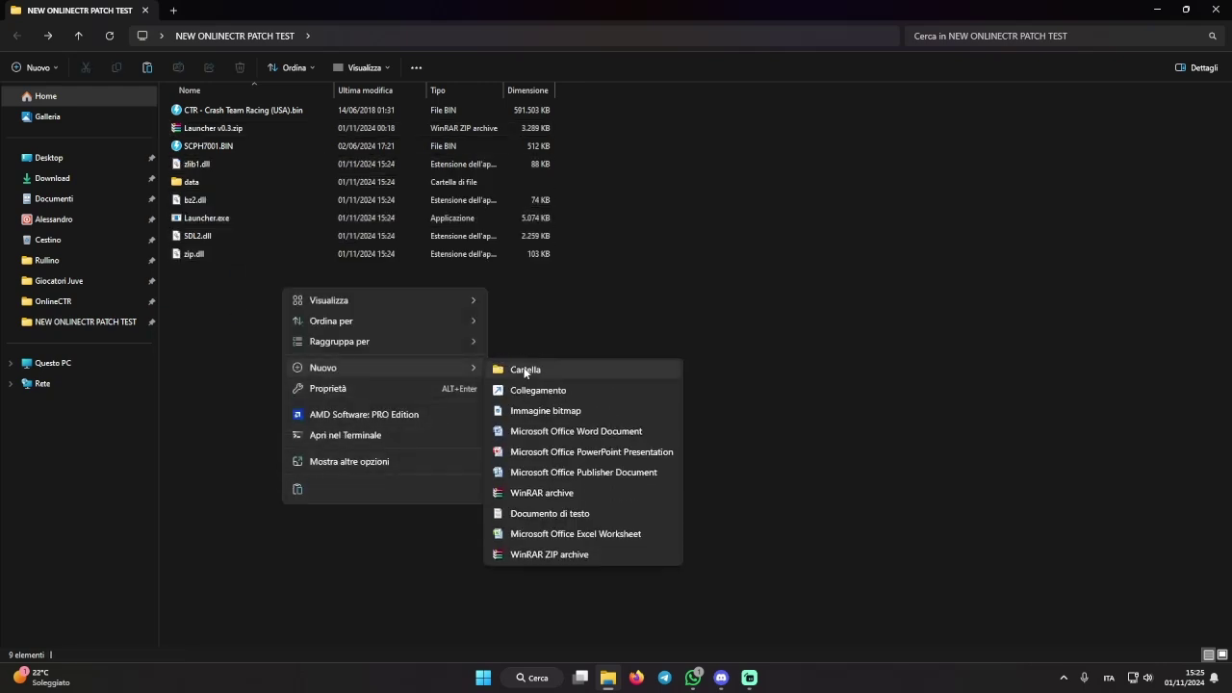
left_click(525, 371)
type("Laucnher")
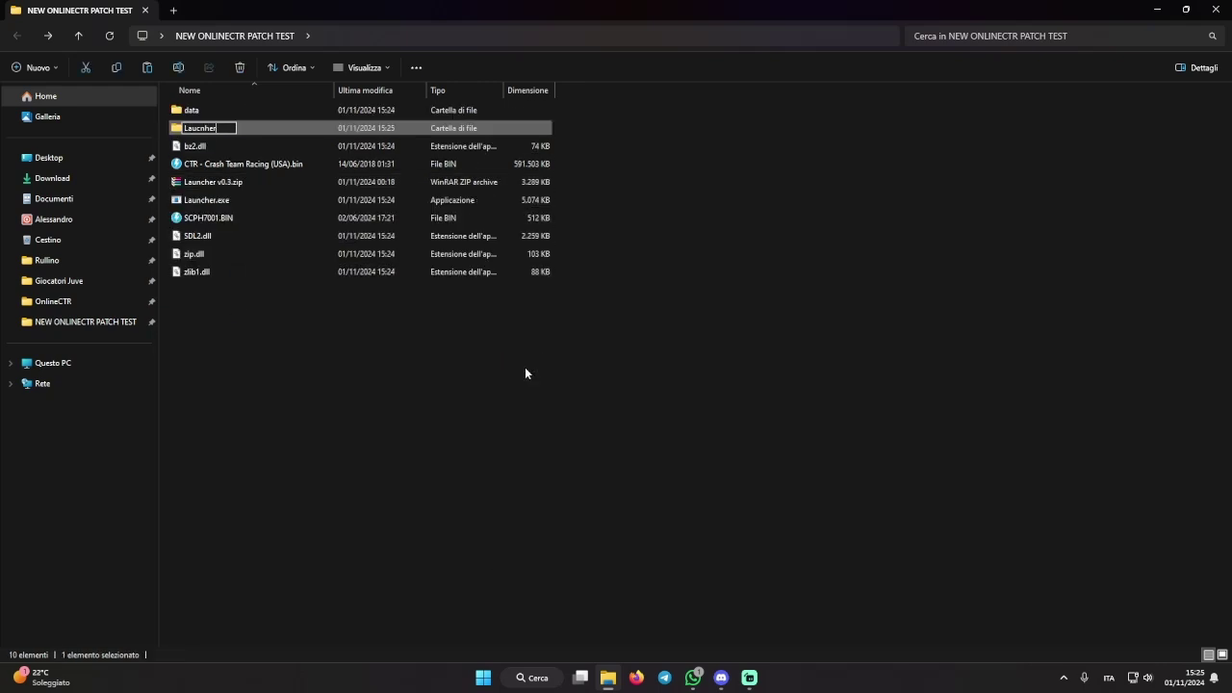
key("Return")
left_click(204, 128)
left_click(217, 128)
key("BackSpace")
key("BackSpace")
key("BackSpace")
key("BackSpace")
key("BackSpace")
type("ncher")
key("Return")
Move the extracted launcher files and data folder into the Launcher folder, keeping SCPH7001.BIN in the parent folder
left_click_drag(232, 298, 231, 120)
double_click(228, 114)
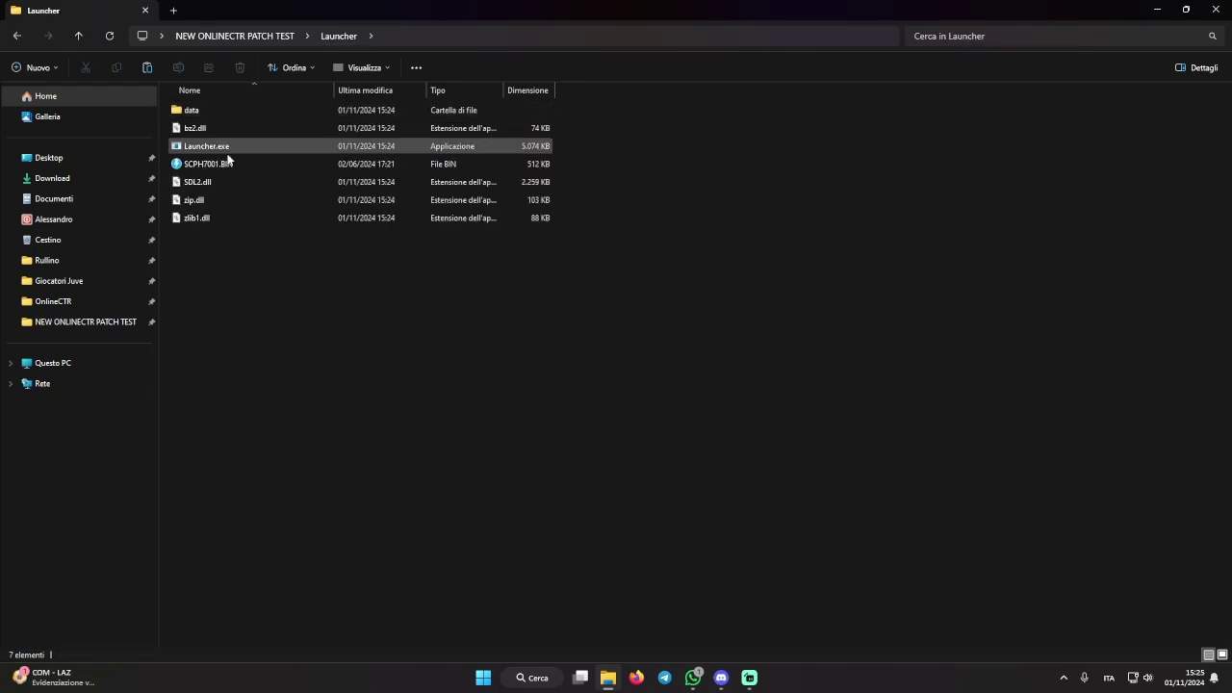
left_click(228, 163)
key("ctrl+x")
key("alt+Left")
key("ctrl+v")
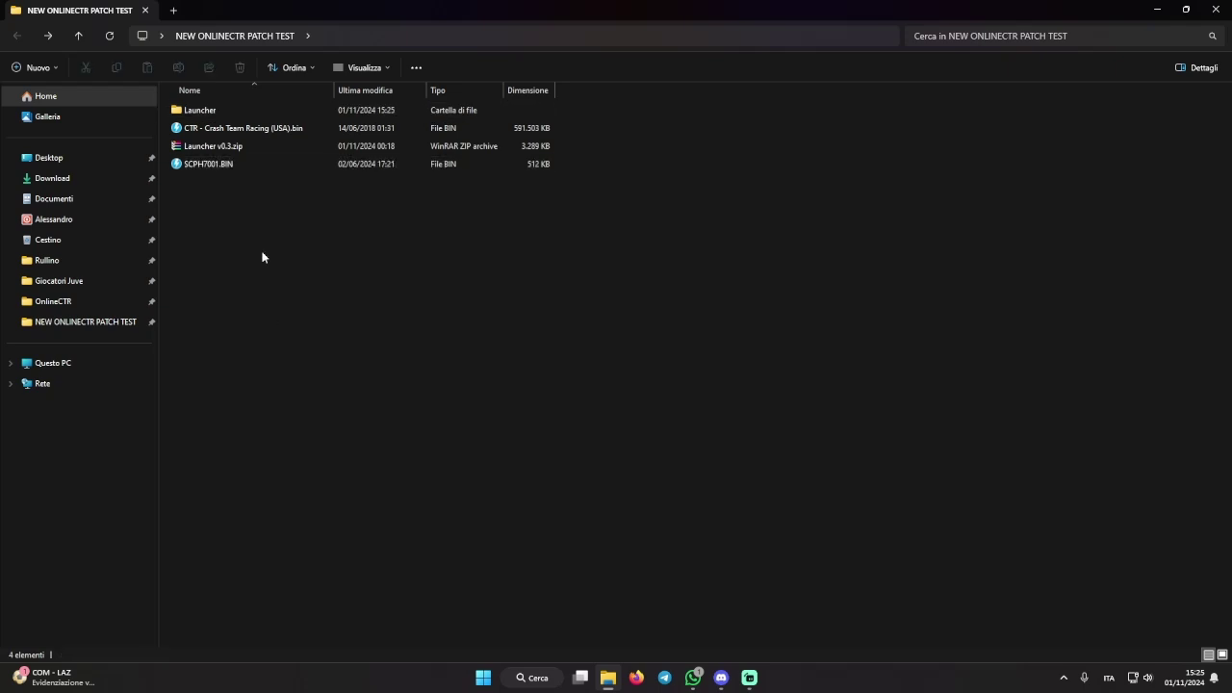
Check the contents of the Launcher folder and return to the NEW ONLINECTR PATCH TEST folder
double_click(224, 108)
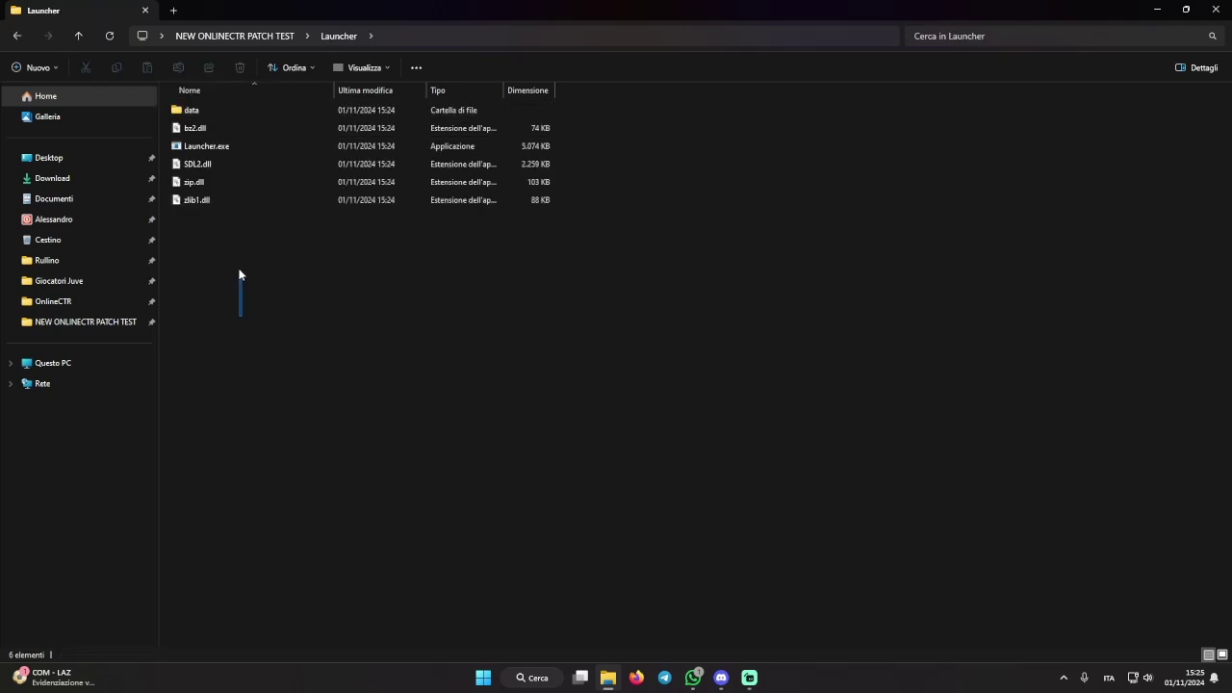
left_click_drag(239, 274, 240, 98)
key("alt+Left")
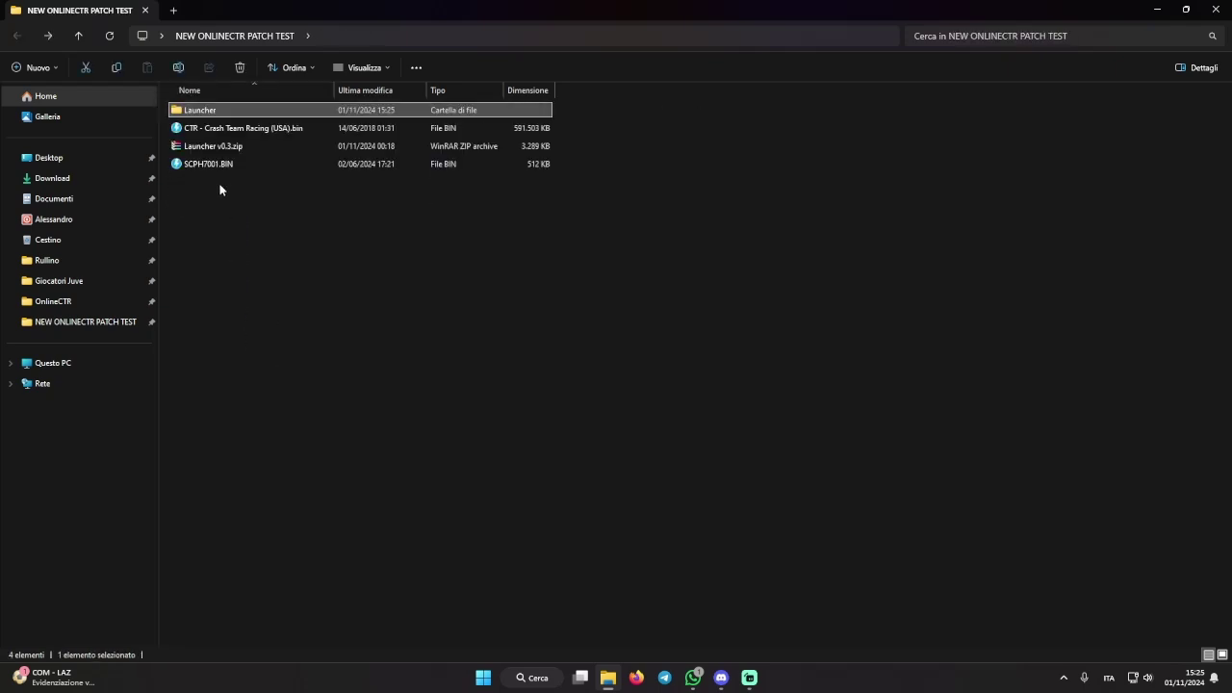
double_click(233, 108)
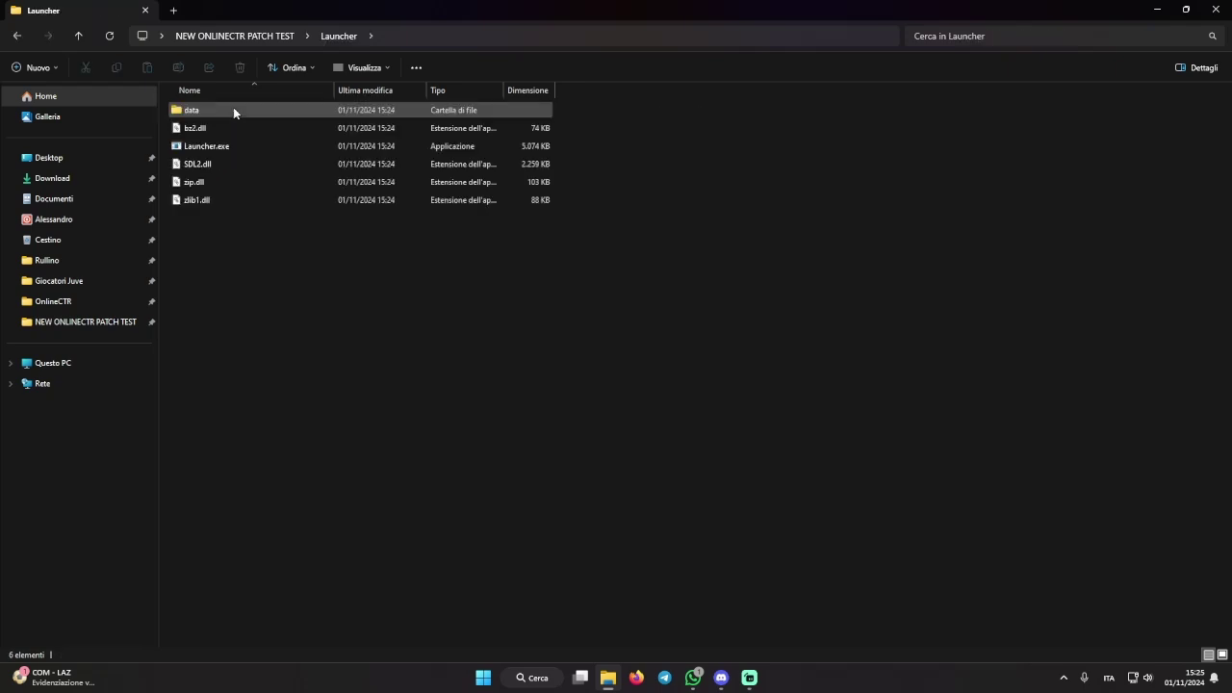
key("alt+Left")
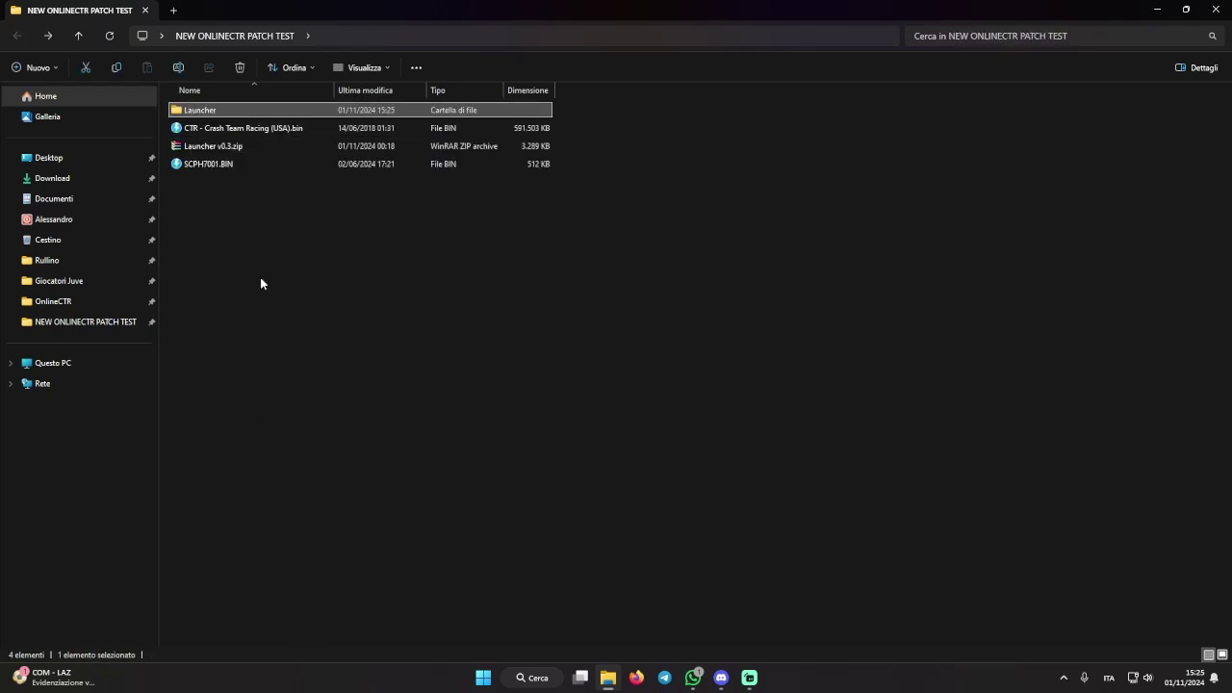
left_click(241, 257)
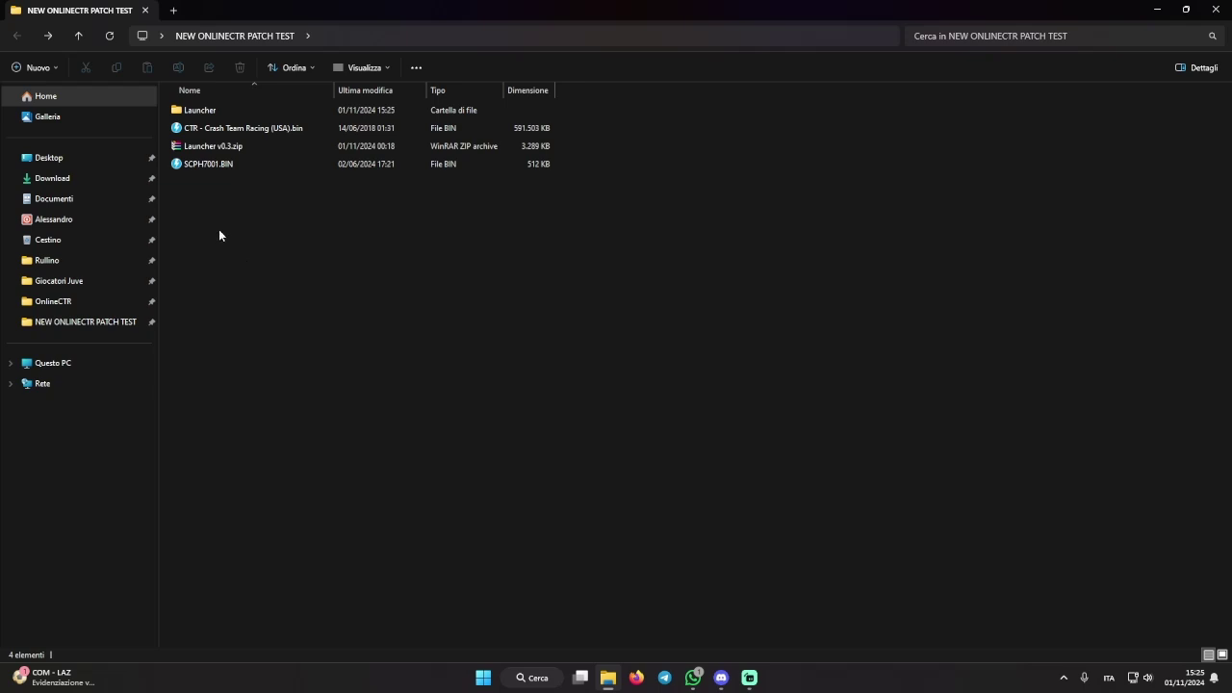
Open Launcher v0.3.zip in WinRAR and dismiss the license purchase reminder
left_click(178, 146)
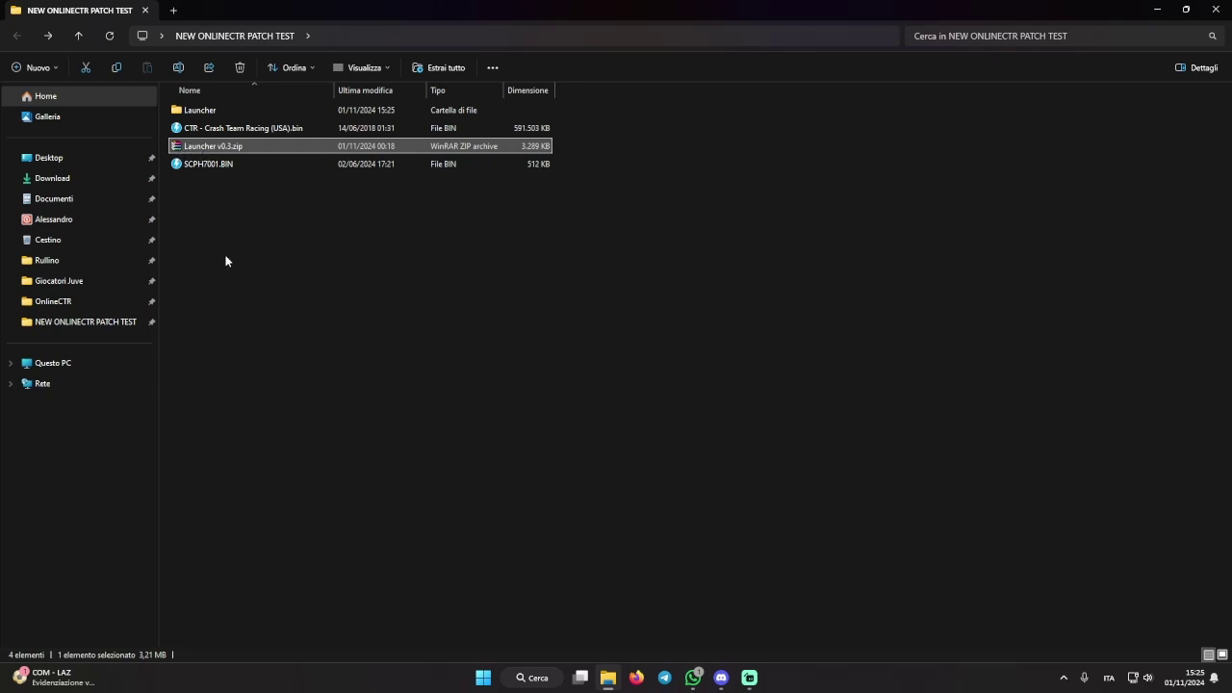
left_click(226, 260)
left_click(206, 146)
double_click(206, 147)
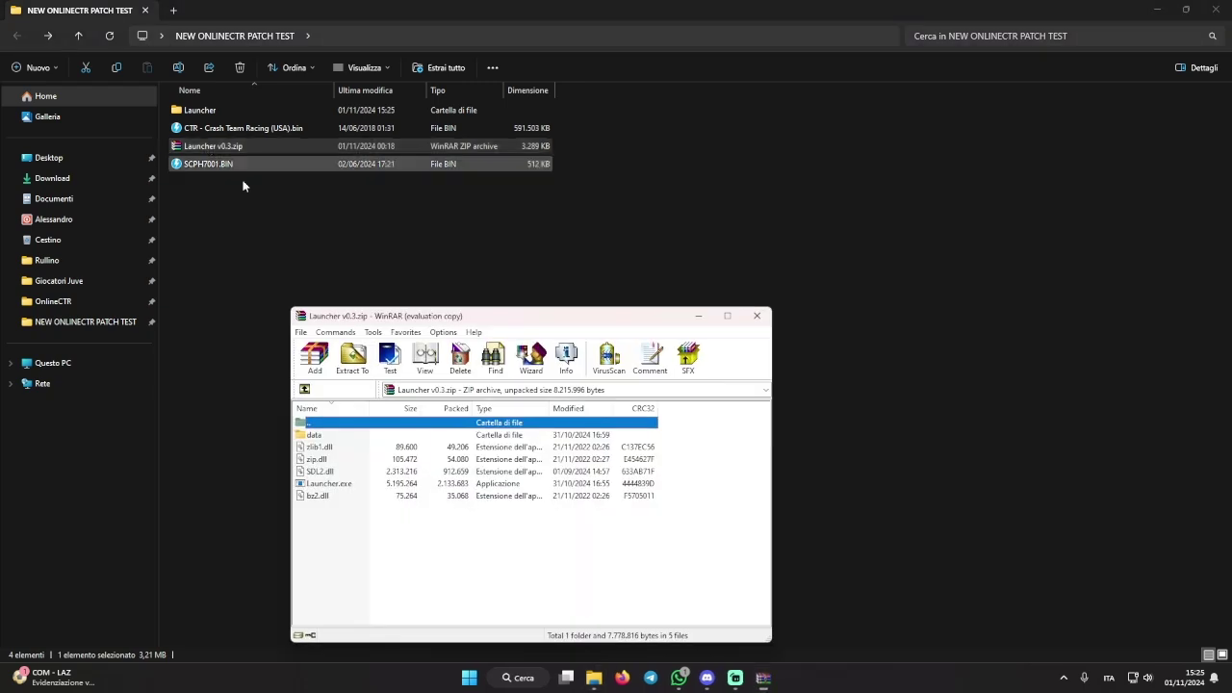
left_click_drag(477, 317, 470, 227)
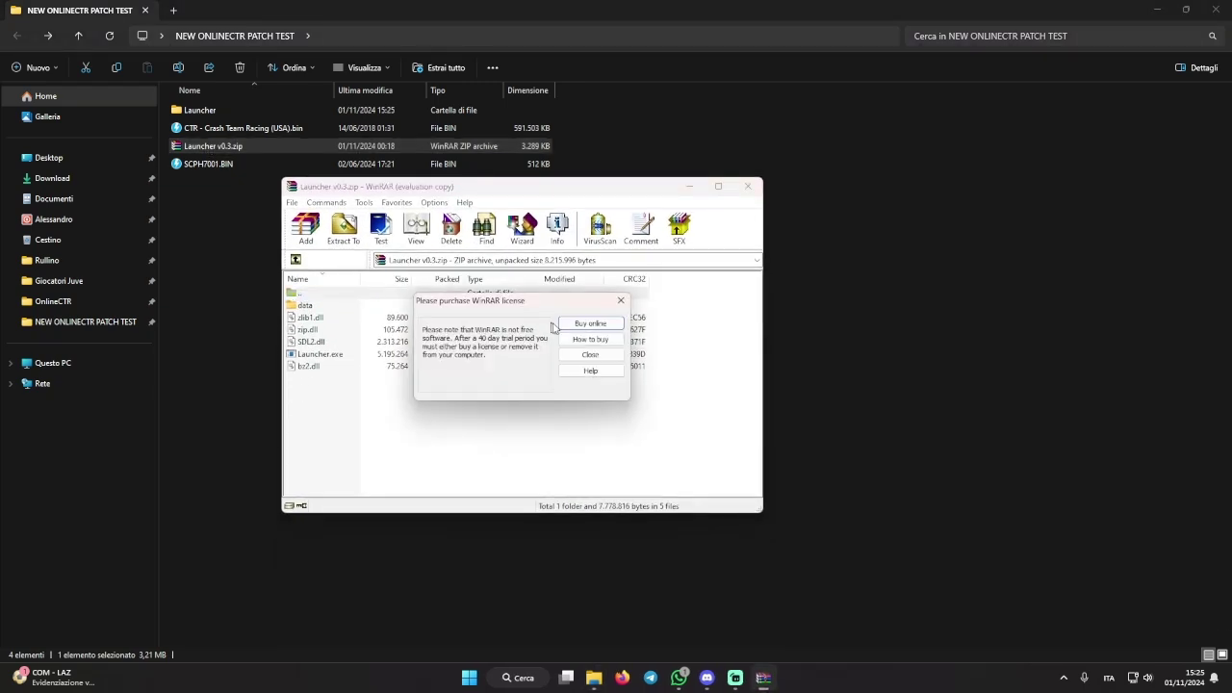
left_click(587, 353)
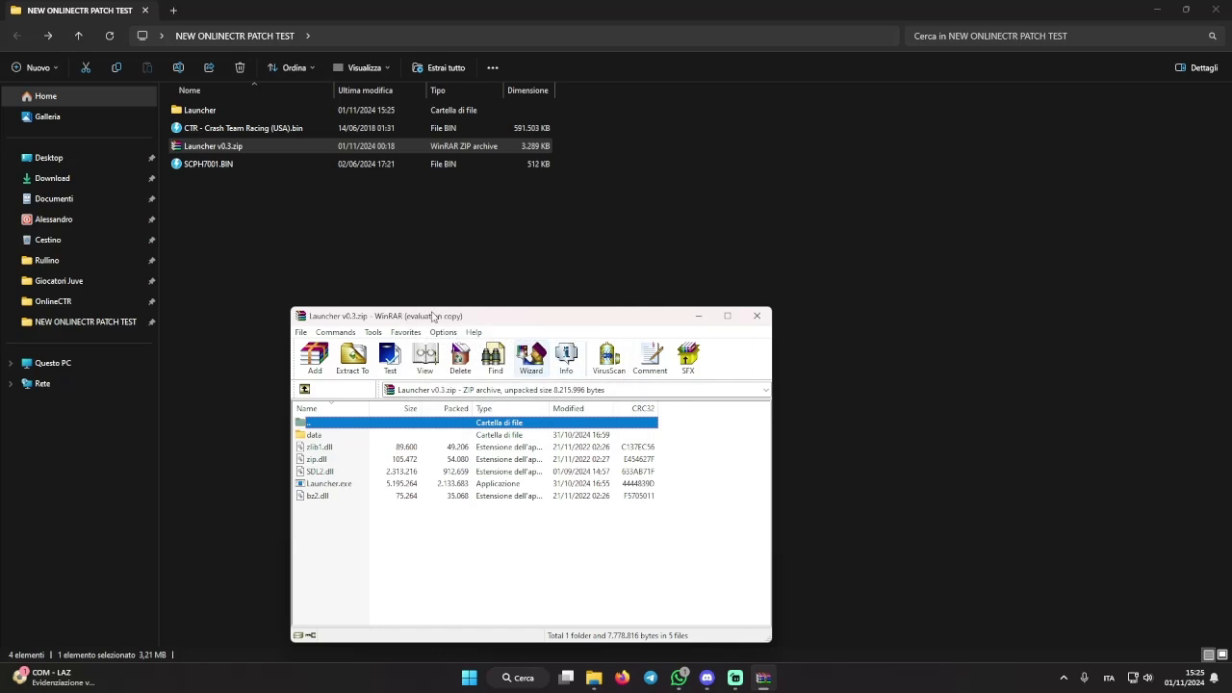
Extract the archive to the Launcher v0.3 subfolder of NEW ONLINECTR PATCH TEST and close the archive window
left_click(351, 362)
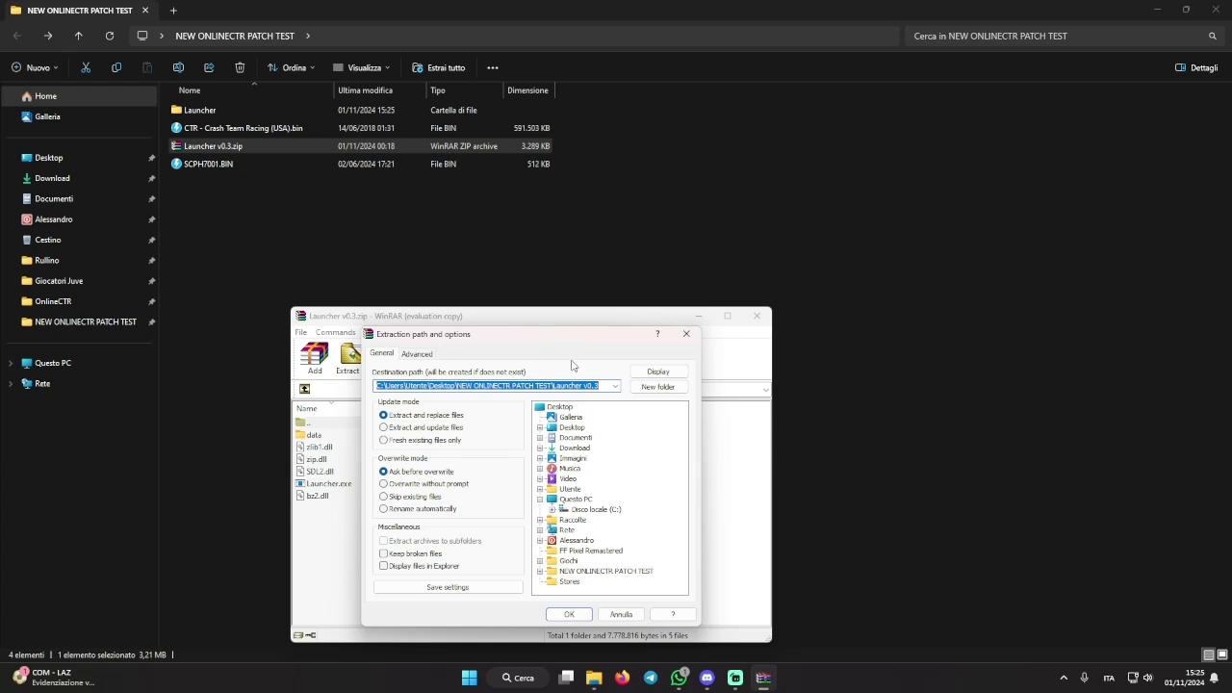
left_click(599, 385)
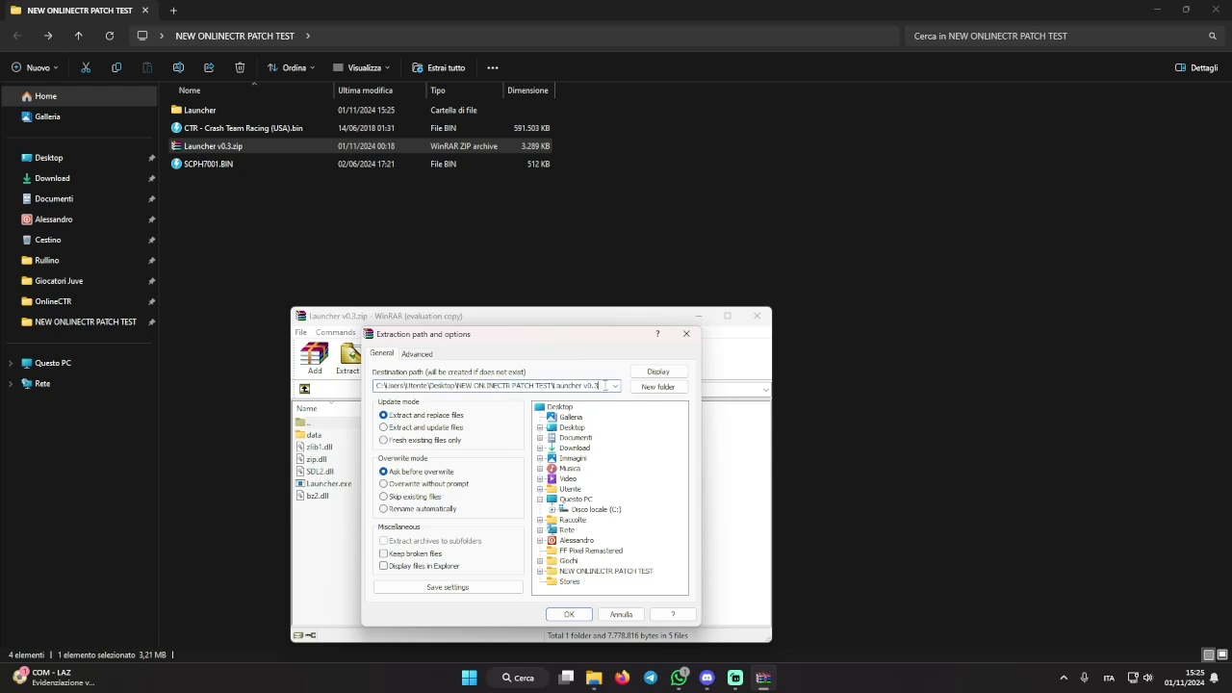
left_click_drag(604, 385, 458, 389)
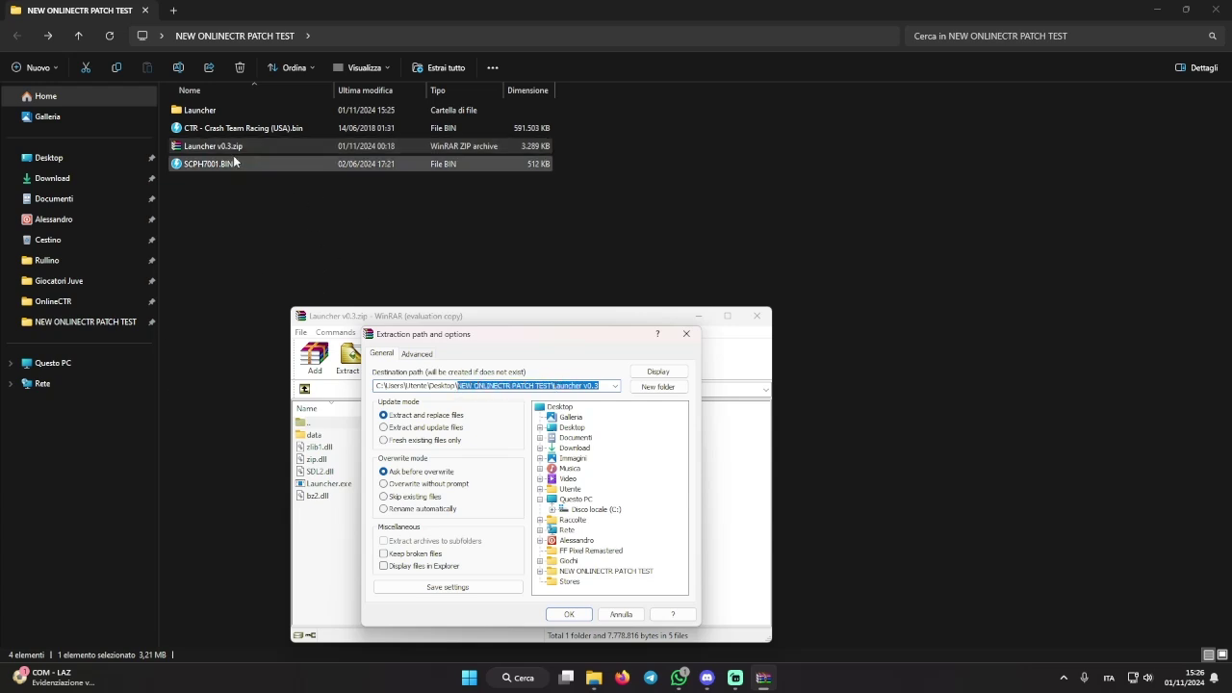
left_click(569, 613)
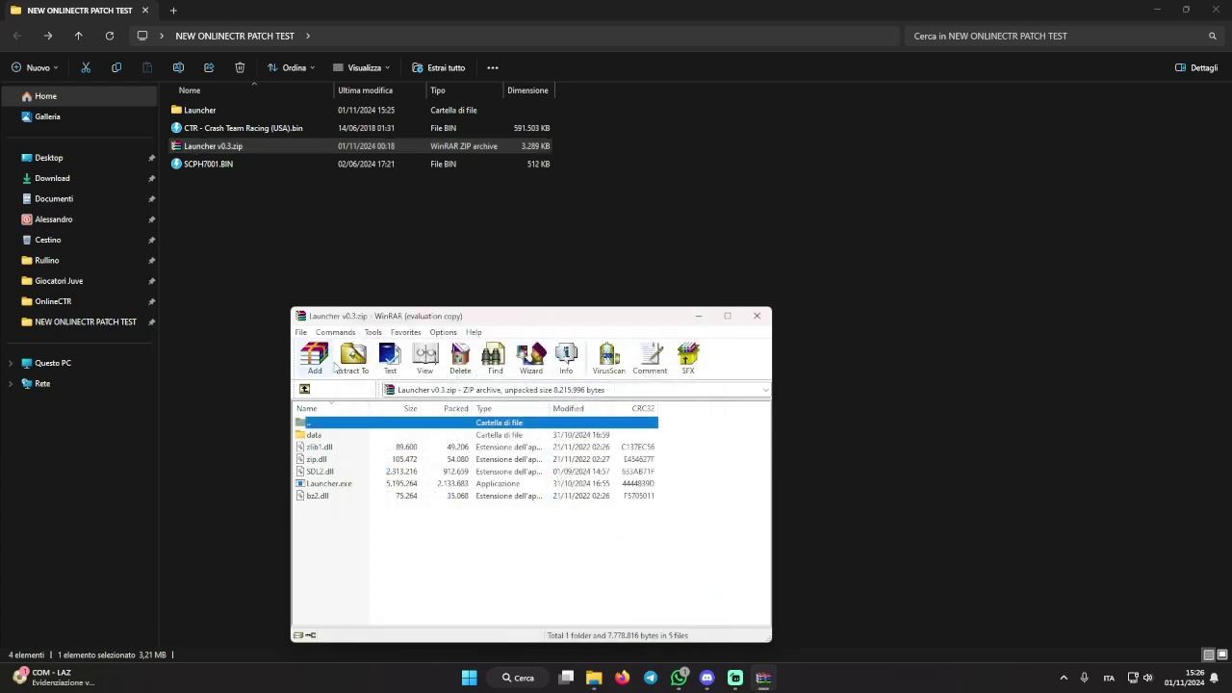
left_click(756, 315)
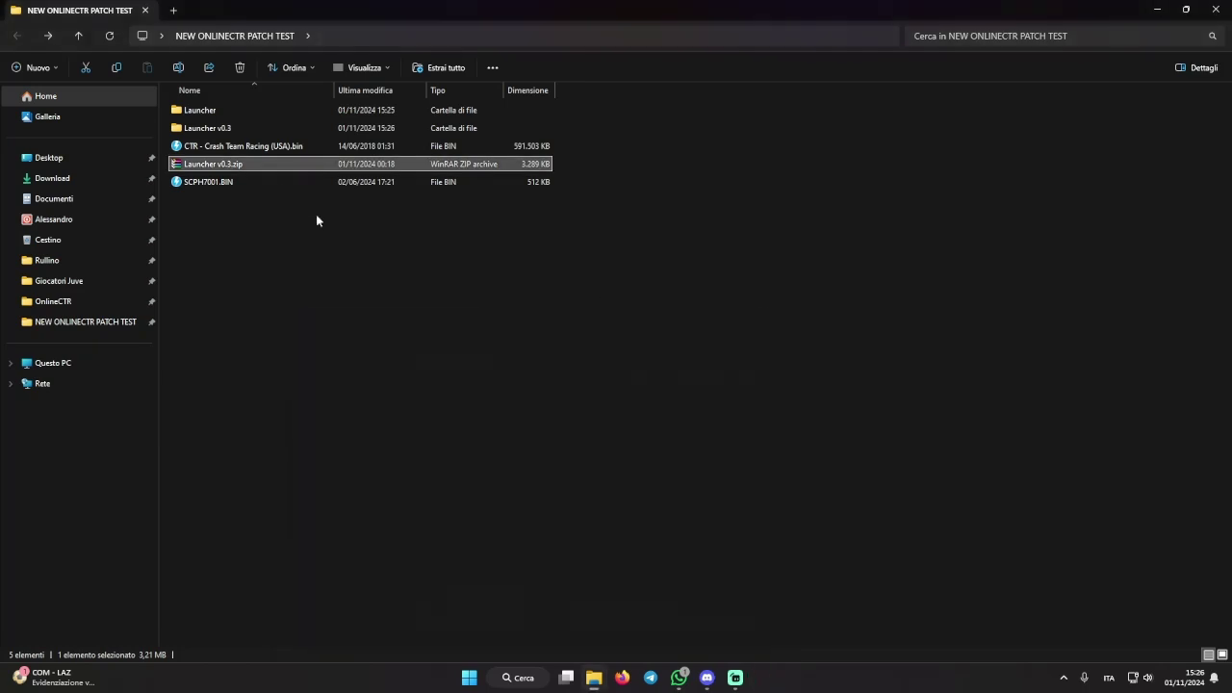
Check the contents of the Launcher v0.3 folder and delete the separate Launcher folder
double_click(222, 129)
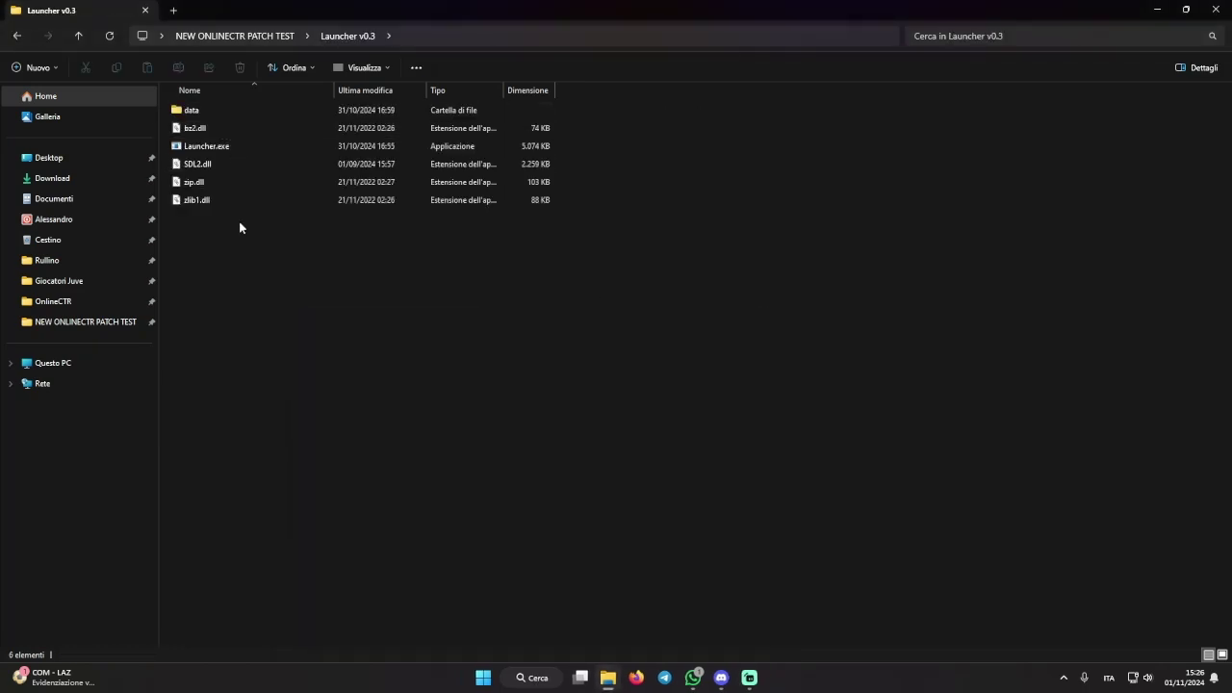
key("alt+Left")
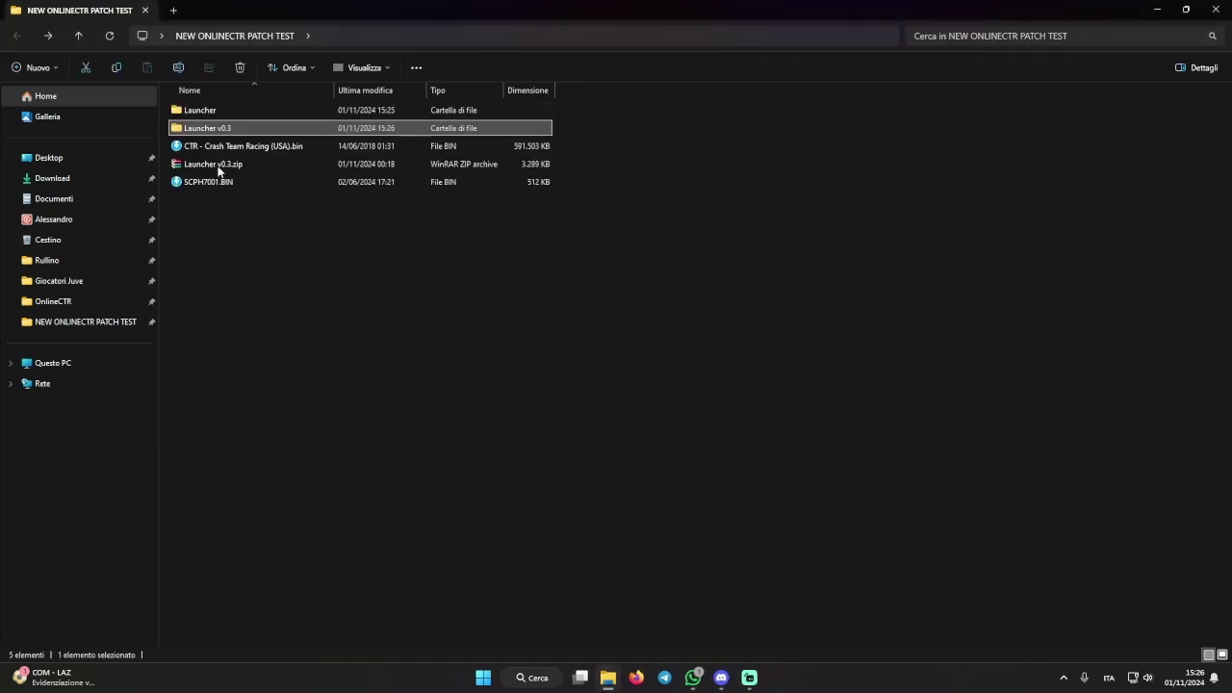
left_click(232, 114)
key("Delete")
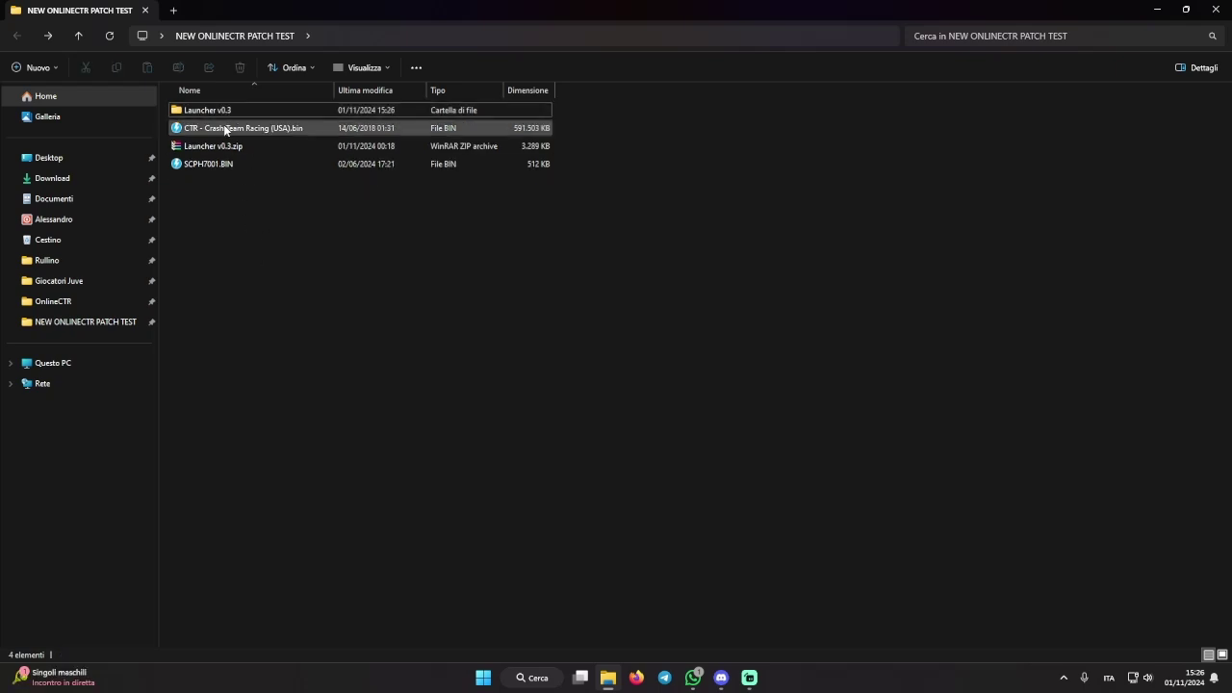
mouse_move(225, 113)
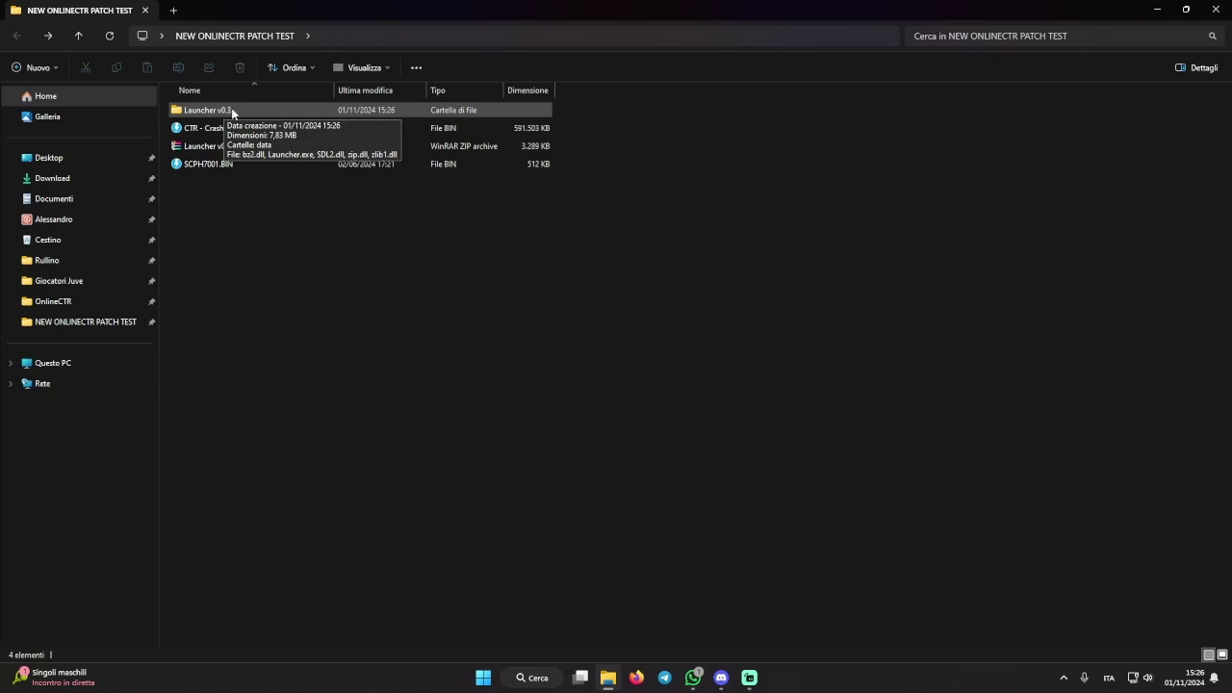
Run Launcher.exe from the Launcher v0.3 folder and set the launcher's username to TEST
double_click(231, 111)
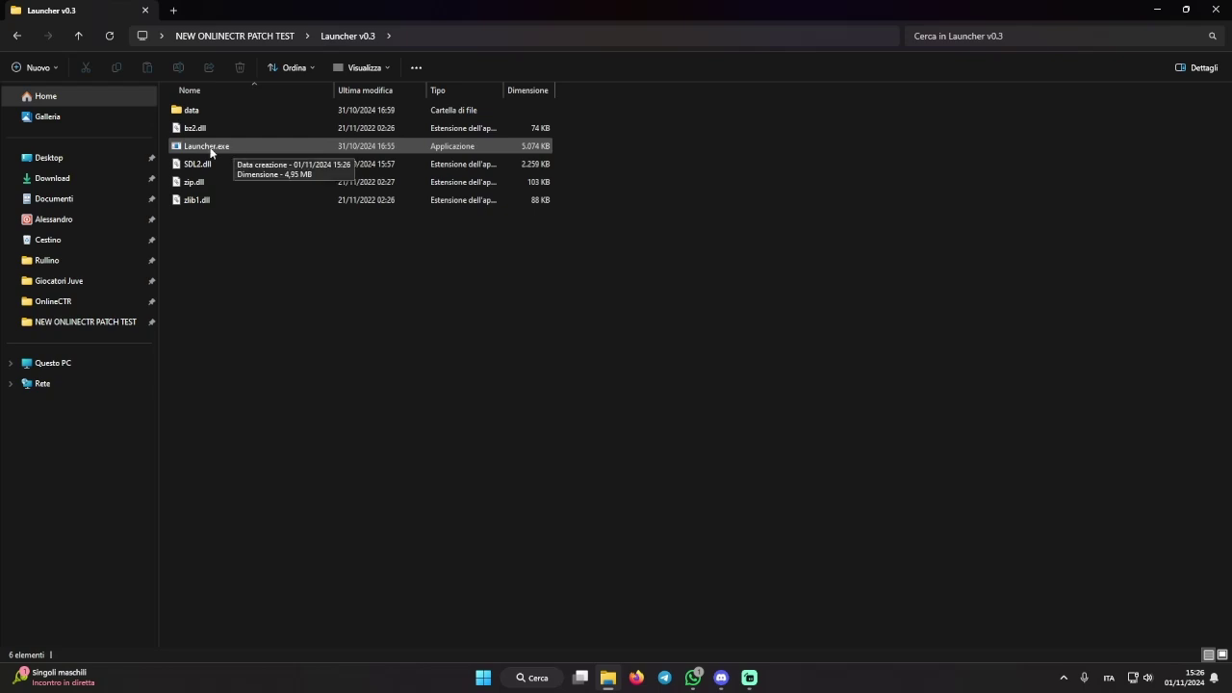
double_click(212, 149)
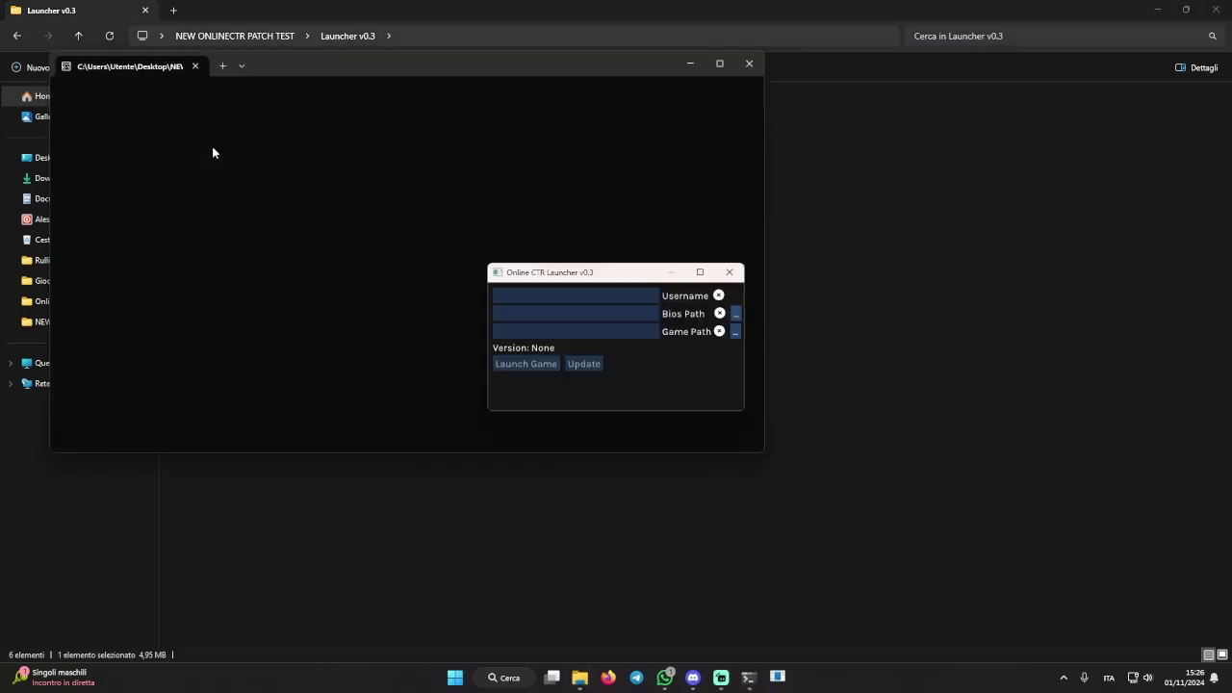
left_click_drag(591, 273, 611, 313)
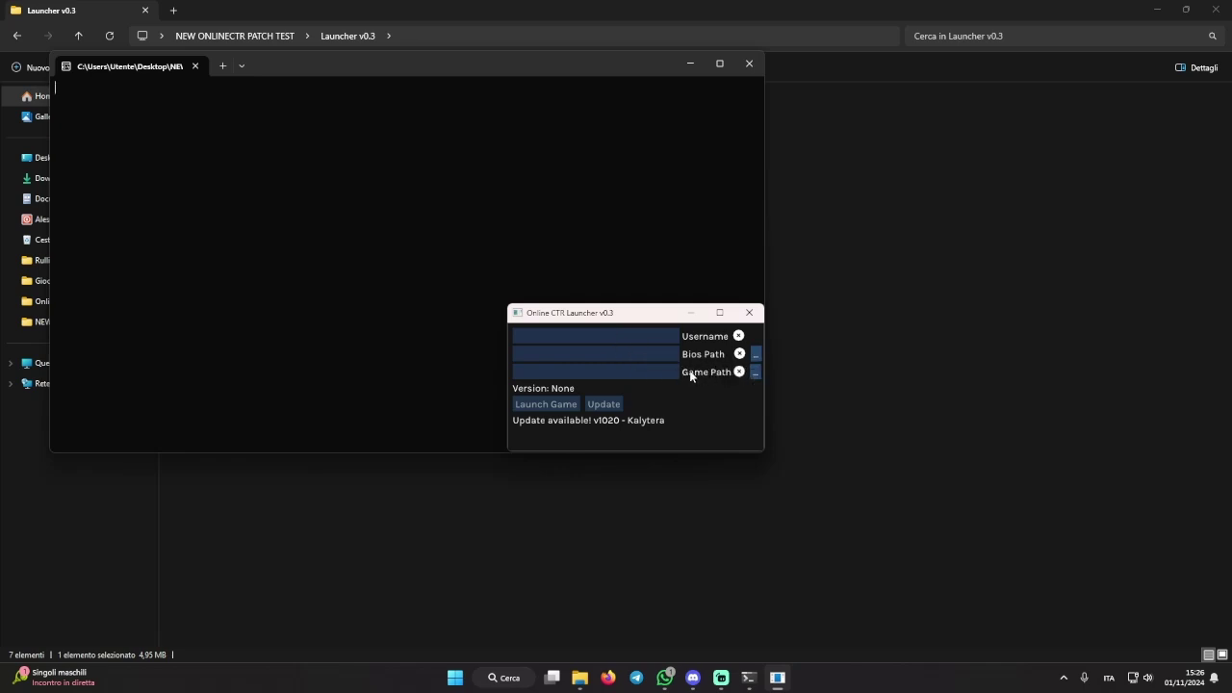
mouse_move(719, 375)
left_click(572, 335)
mouse_move(674, 377)
type("EST")
Set the launcher's Bios Path to SCPH7001.BIN in the Desktop folder NEW ONLINECTR PATCH TEST and check the path
left_click(757, 355)
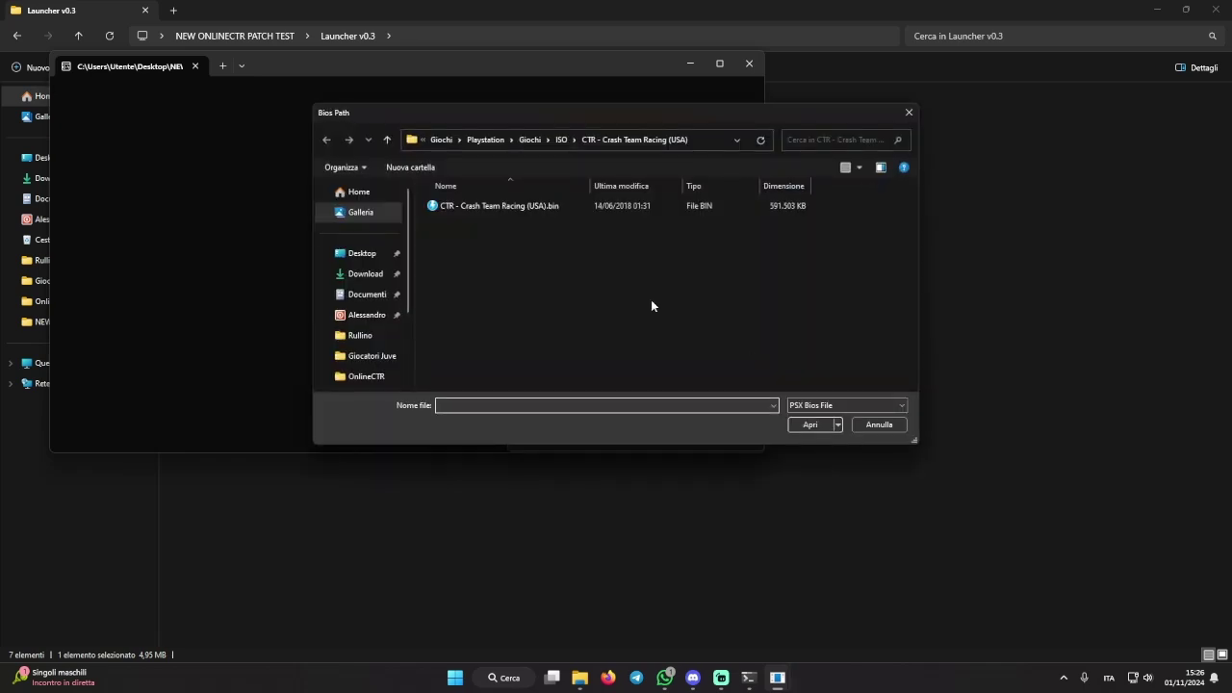
left_click(362, 275)
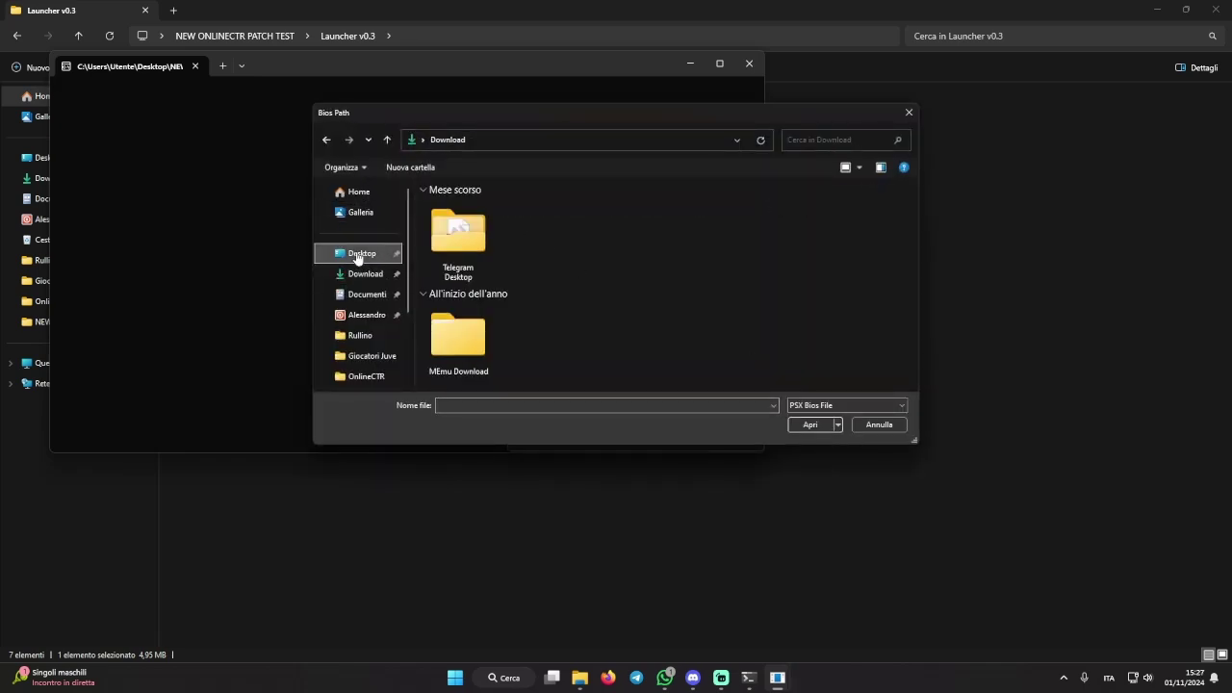
left_click(358, 255)
double_click(687, 215)
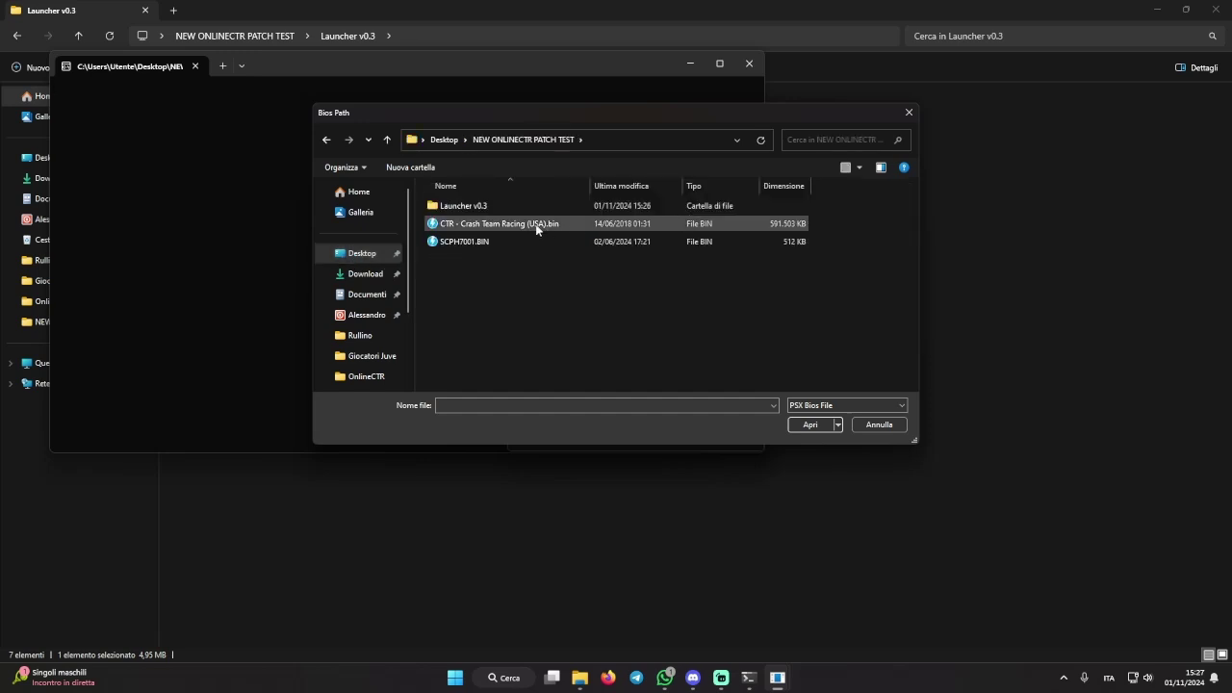
left_click(487, 242)
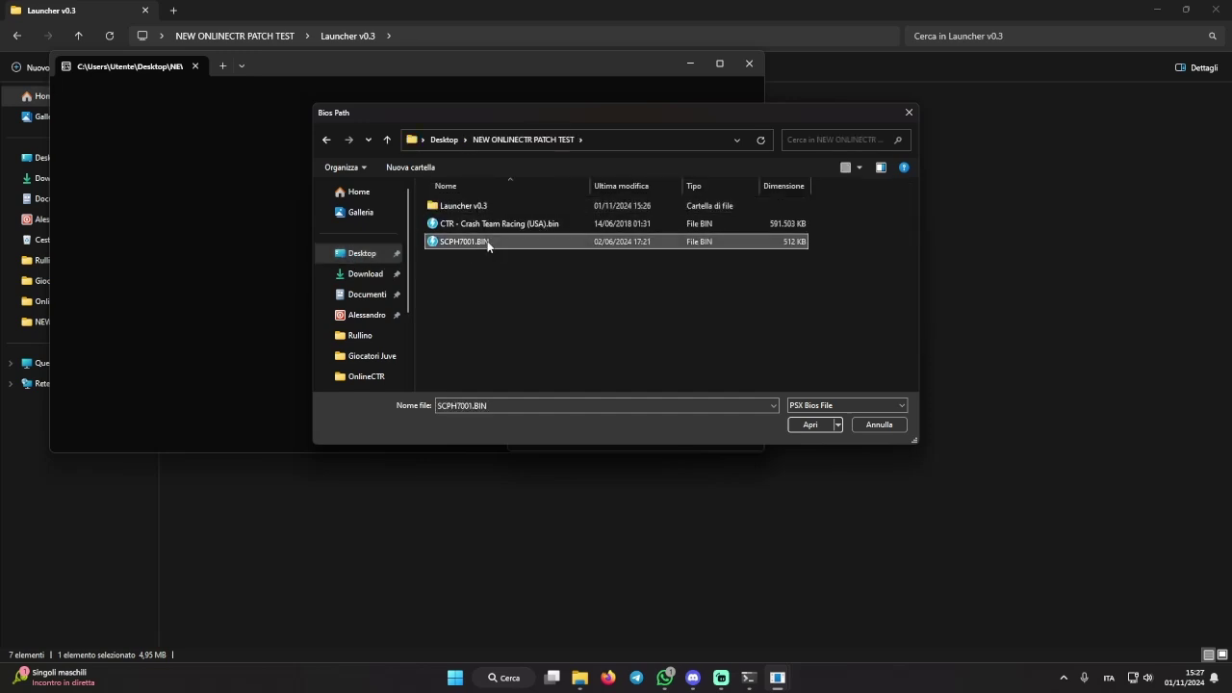
left_click(809, 426)
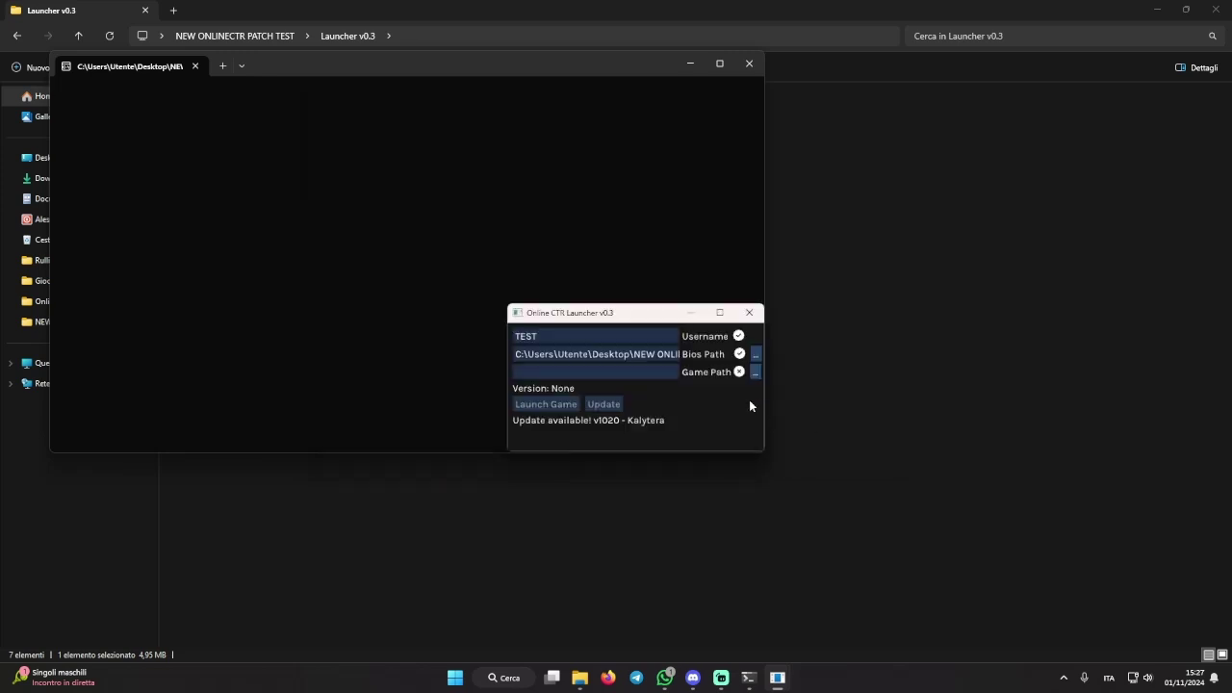
left_click_drag(517, 353, 722, 356)
left_click(630, 354)
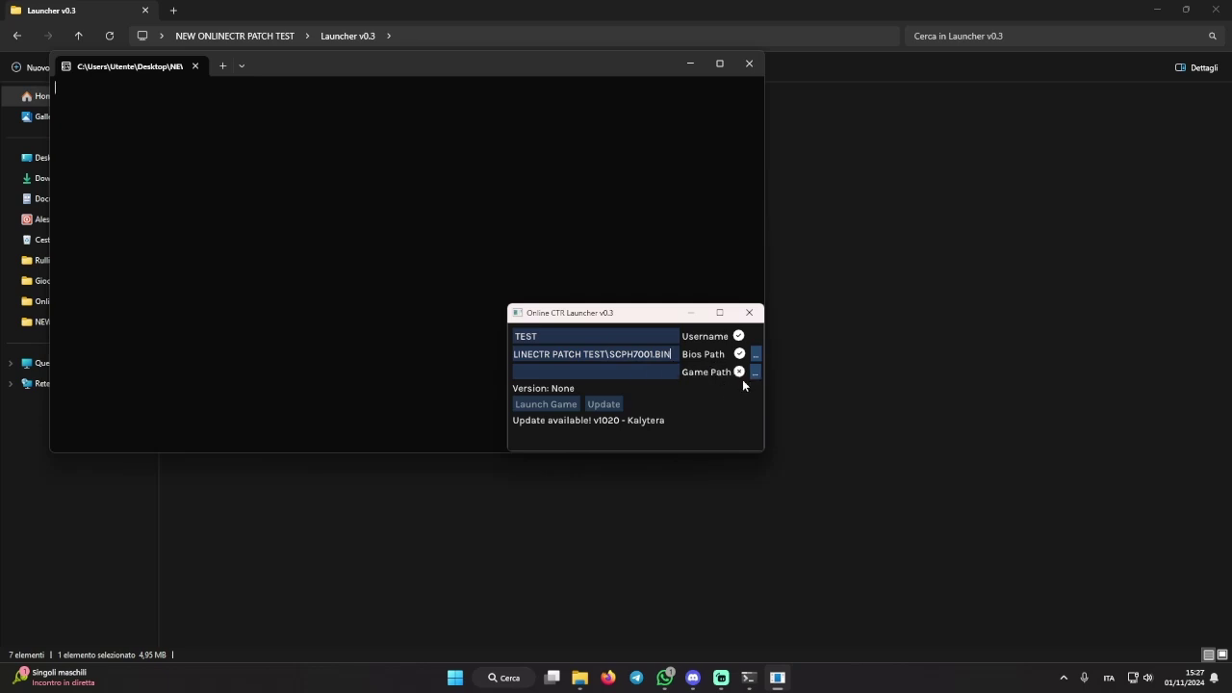
Set the launcher's Game Path to CTR - Crash Team Racing (USA).bin in the NEW ONLINECTR PATCH TEST folder
left_click(754, 374)
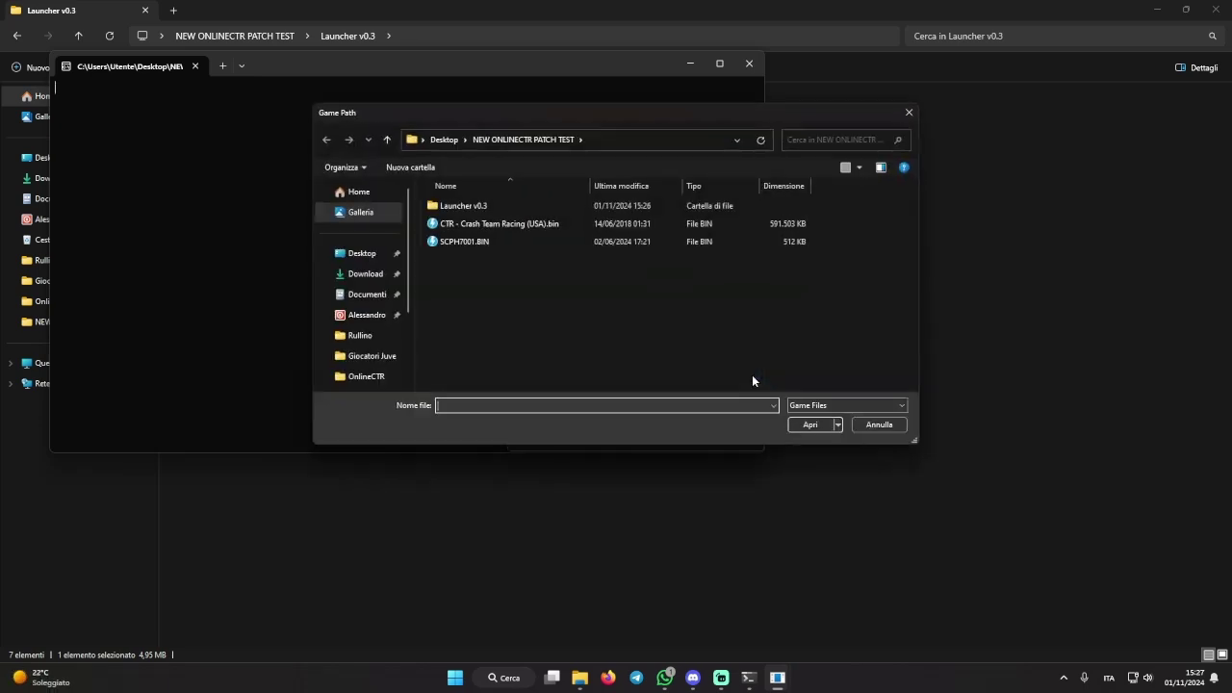
left_click(504, 225)
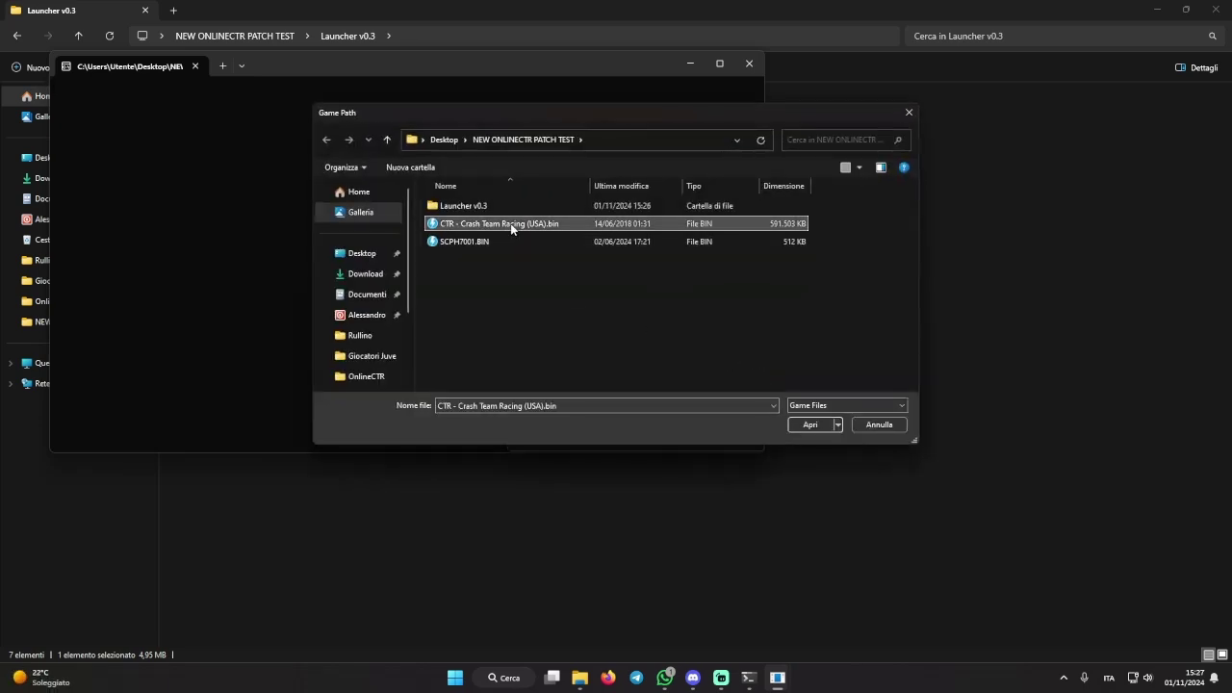
left_click(805, 426)
left_click(674, 372)
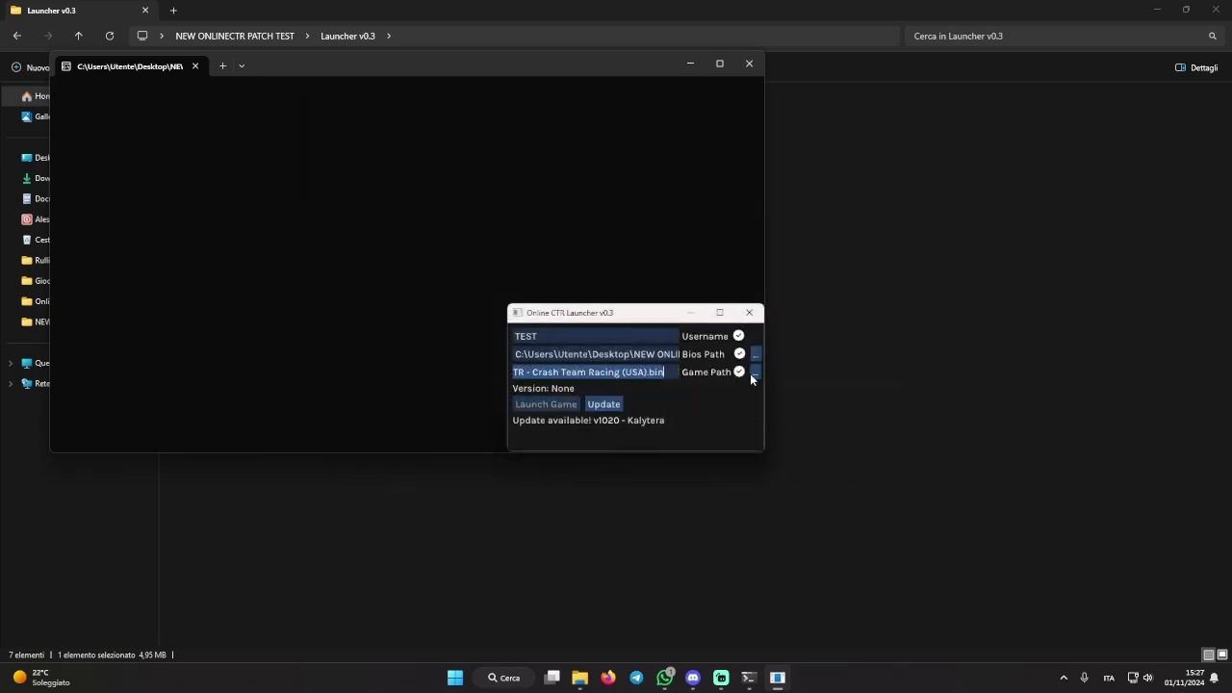
left_click(699, 389)
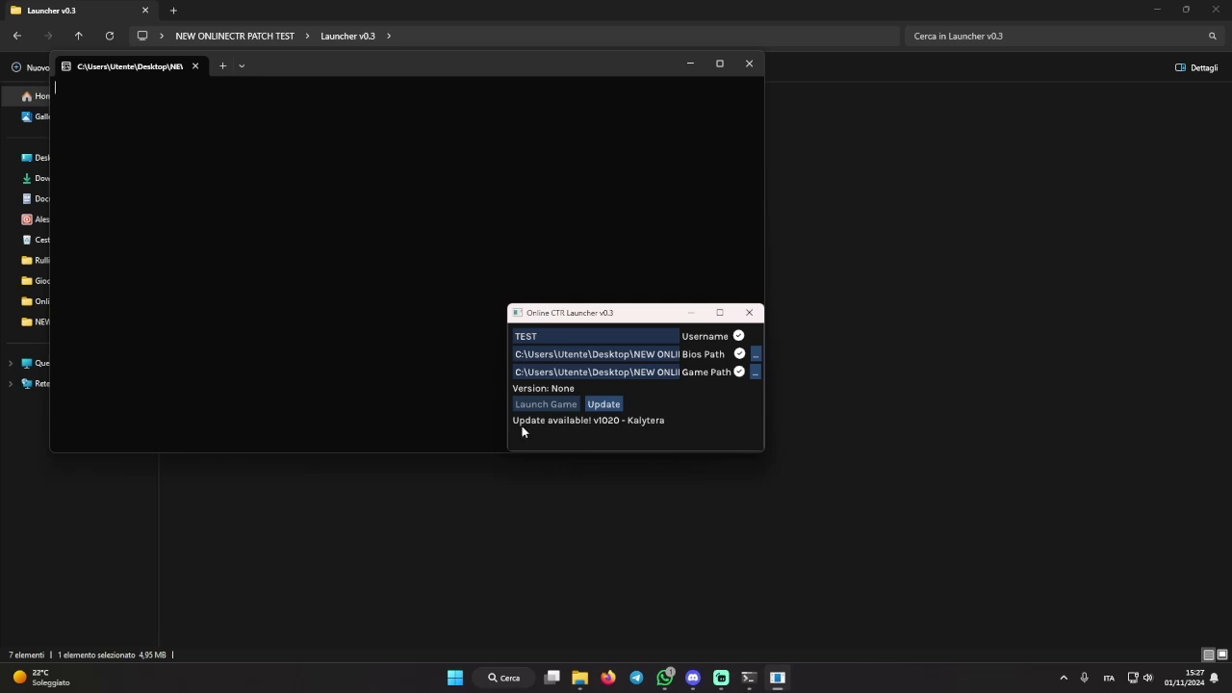
Update OnlineCTR to v1020 - Kalytera and launch the game
left_click(611, 409)
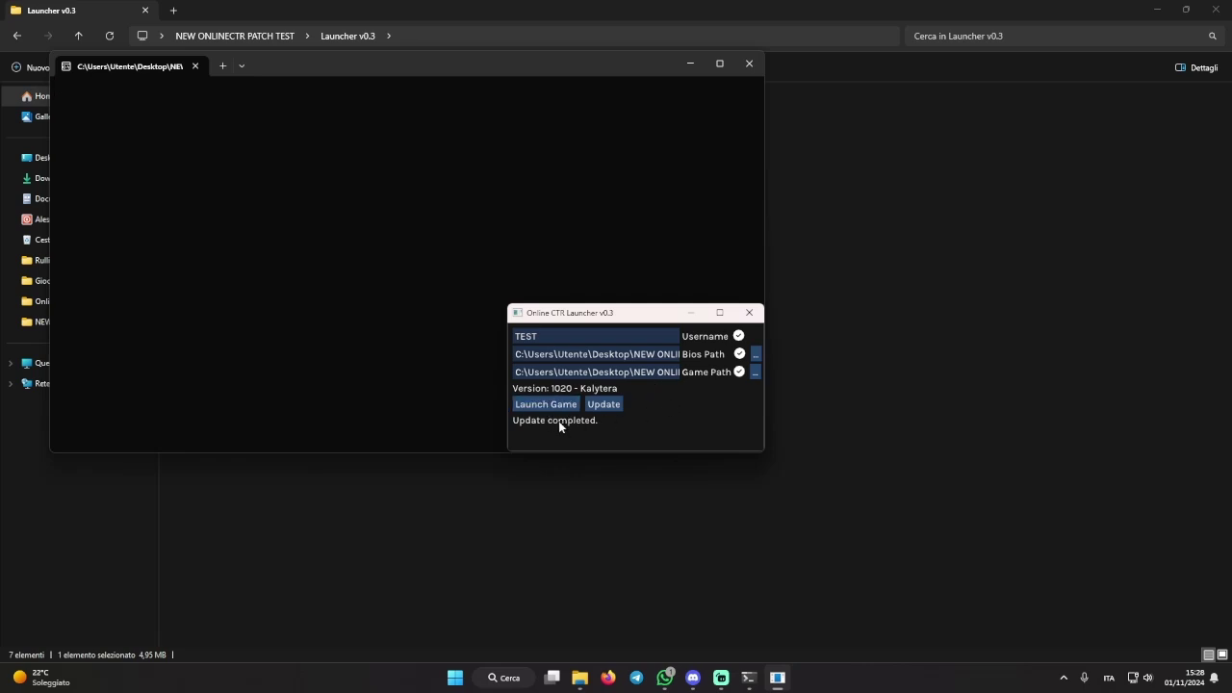
left_click(555, 405)
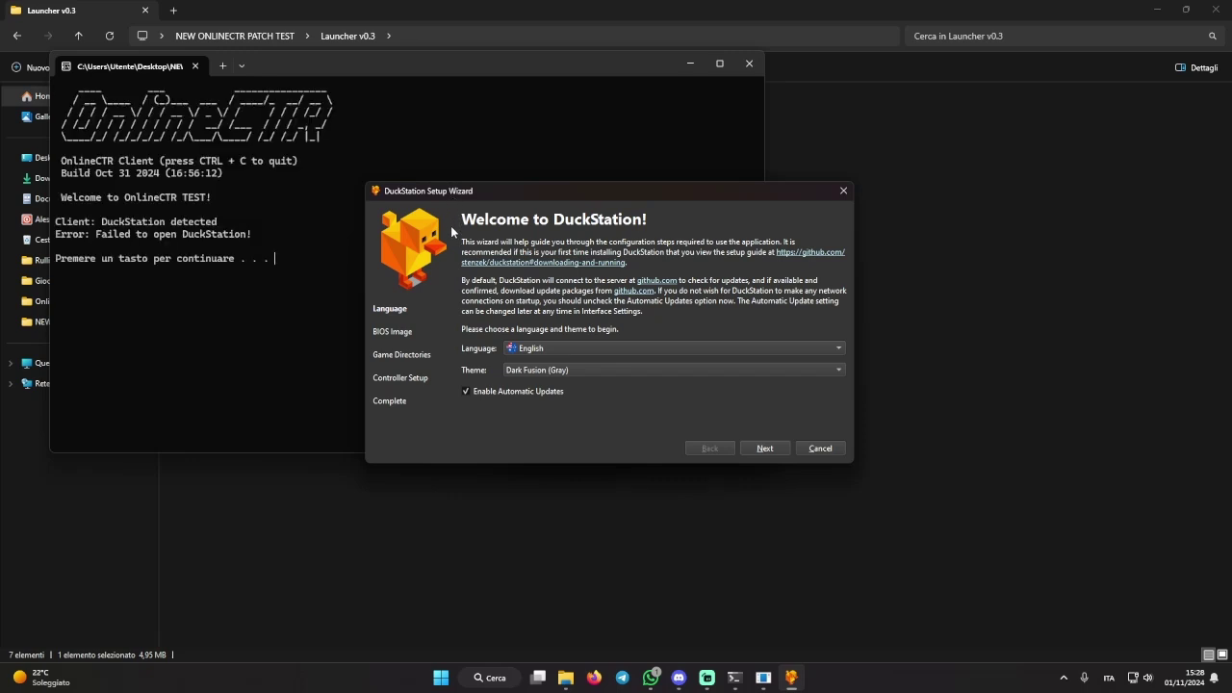
Keep English and the Dark Fusion (Gray) theme in the DuckStation Setup Wizard, turn off automatic updates and continue
left_click(514, 347)
left_click(540, 348)
left_click(541, 348)
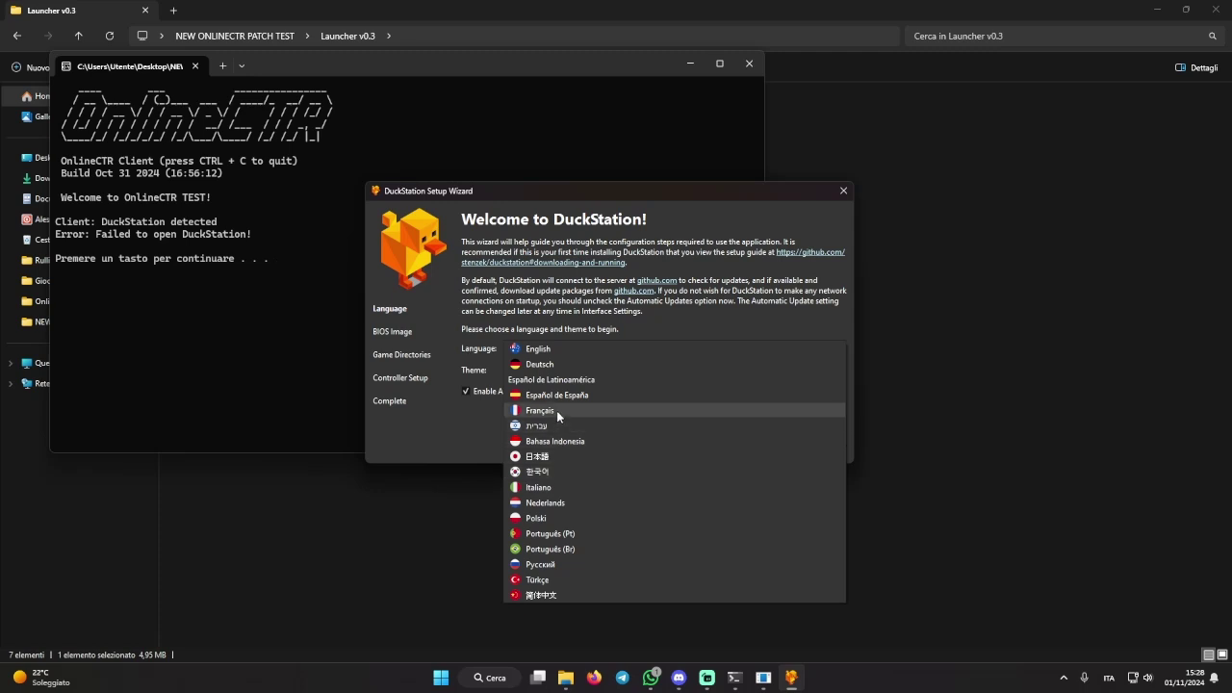
left_click(568, 349)
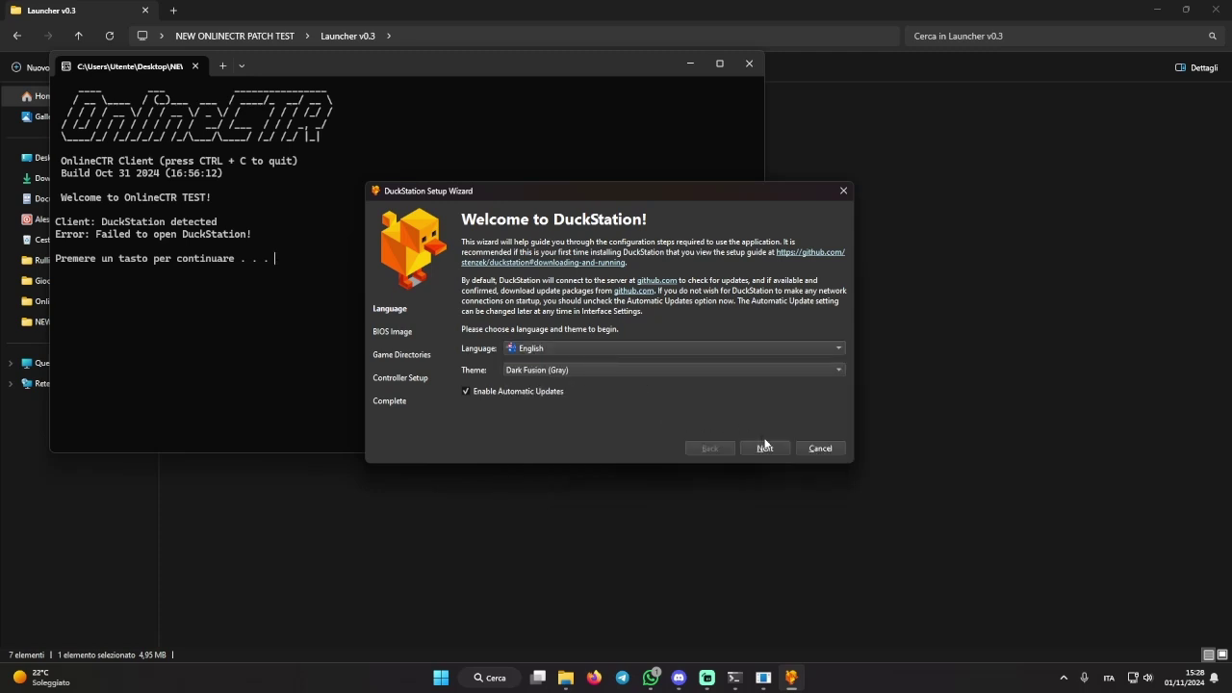
left_click(581, 369)
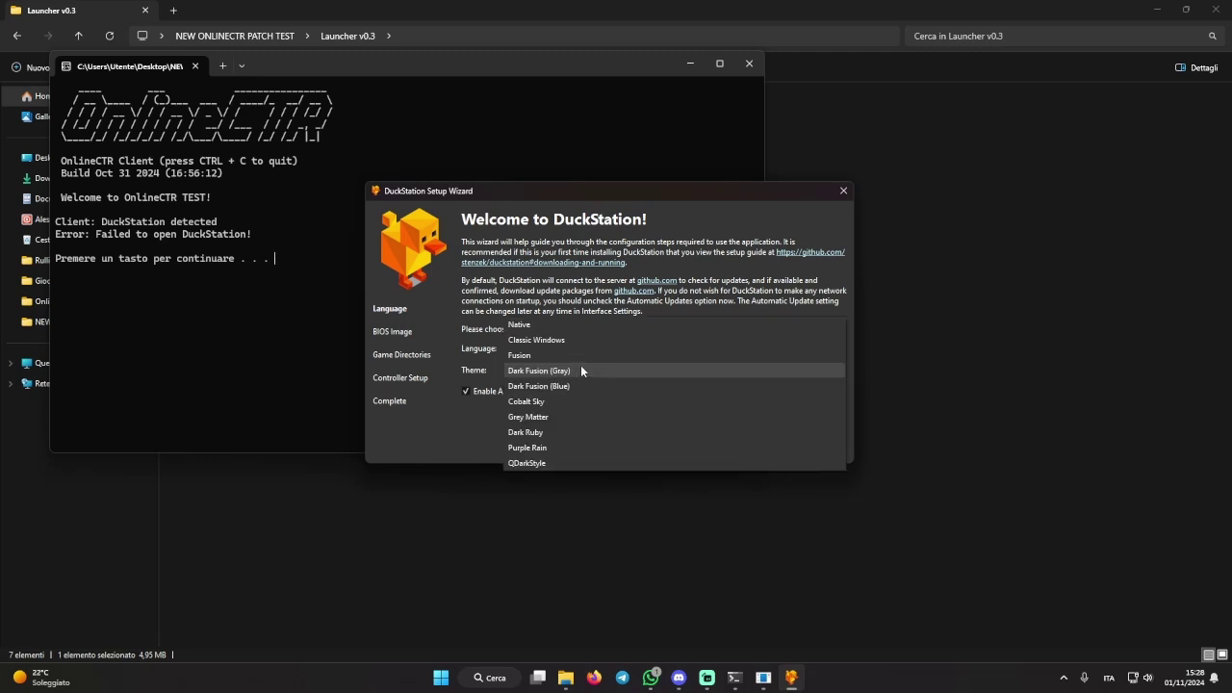
left_click(424, 427)
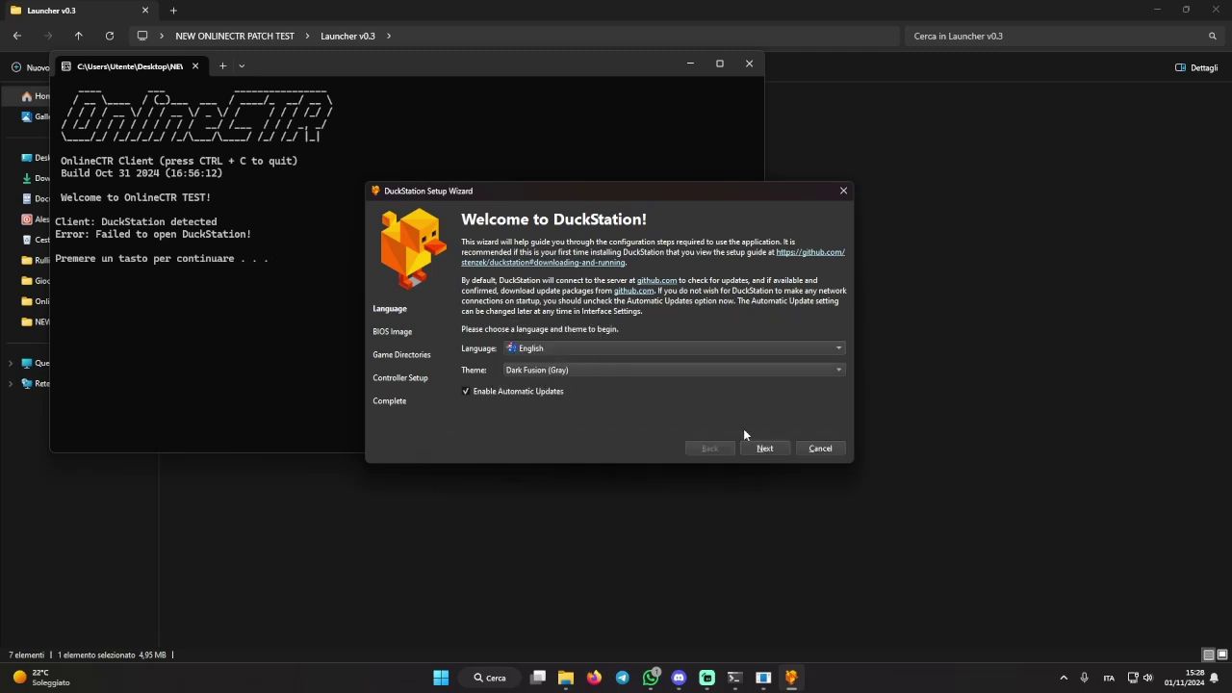
left_click(466, 390)
left_click(763, 447)
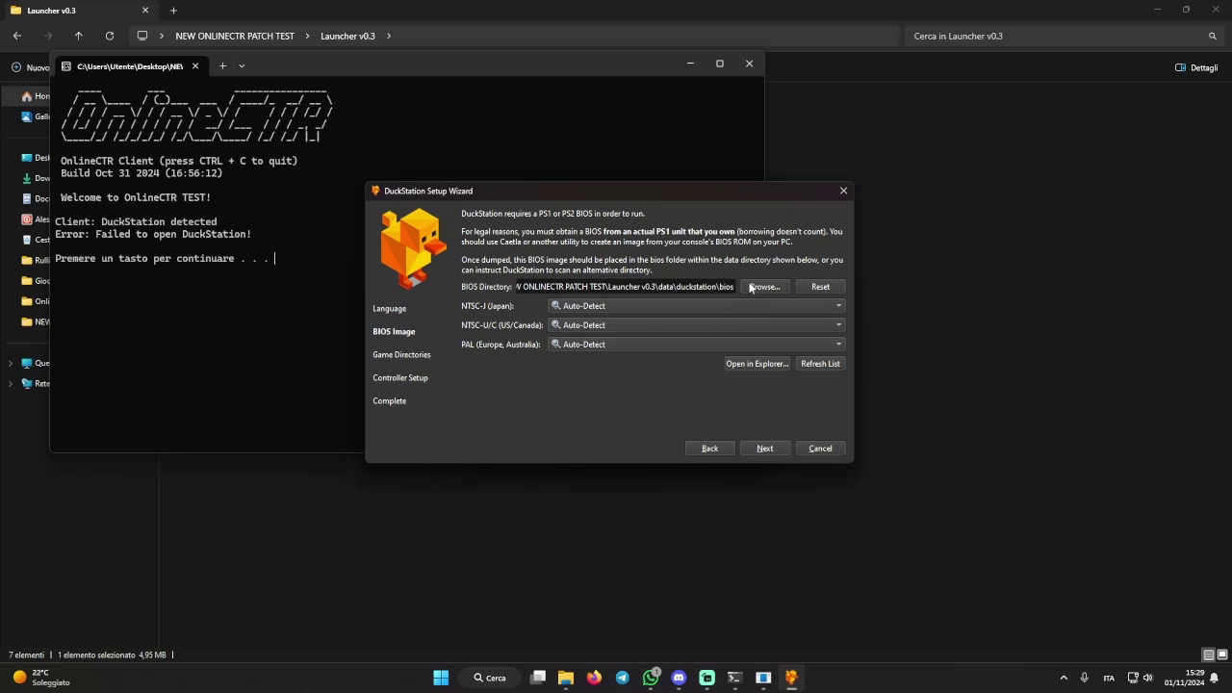
Set the BIOS directory to NEW ONLINECTR PATCH TEST on the Desktop and continue without adding any game directories
left_click(750, 287)
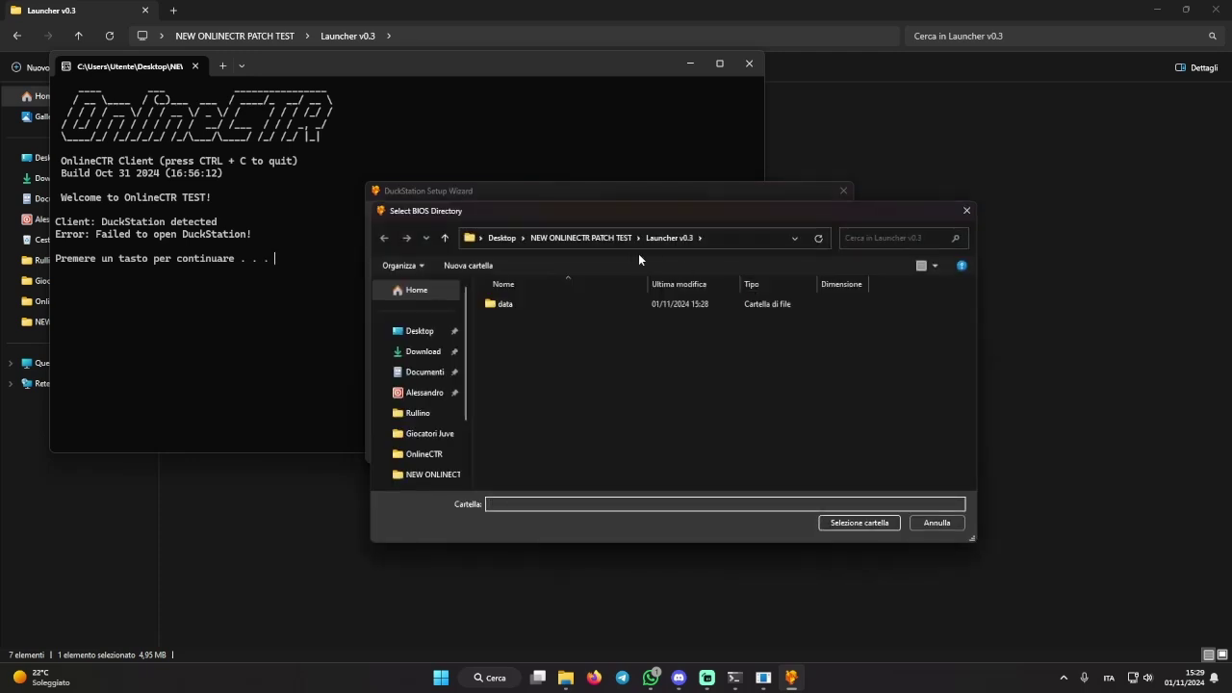
left_click(417, 330)
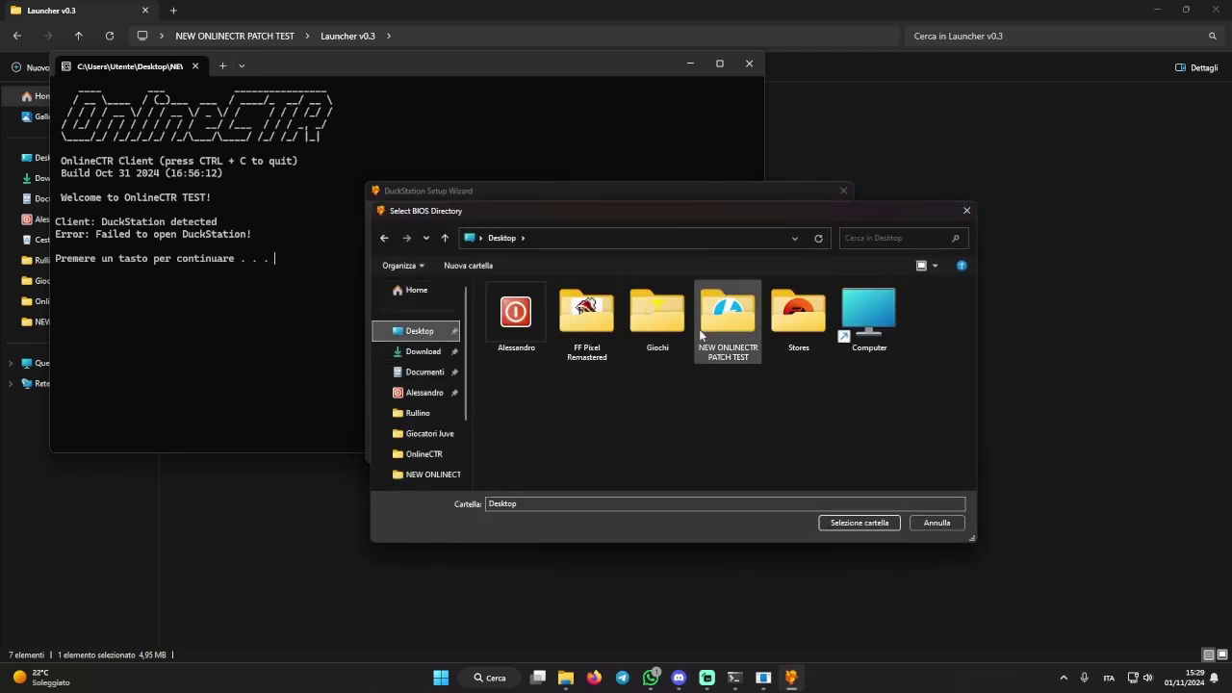
double_click(713, 324)
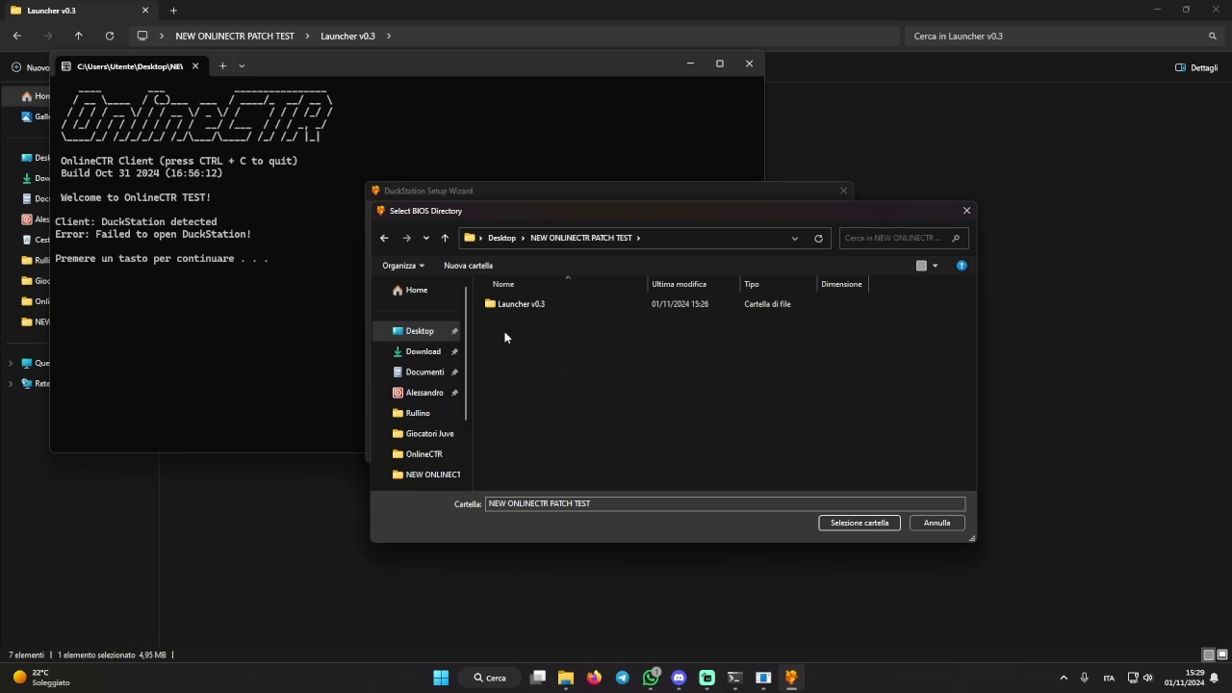
left_click(856, 524)
left_click(855, 524)
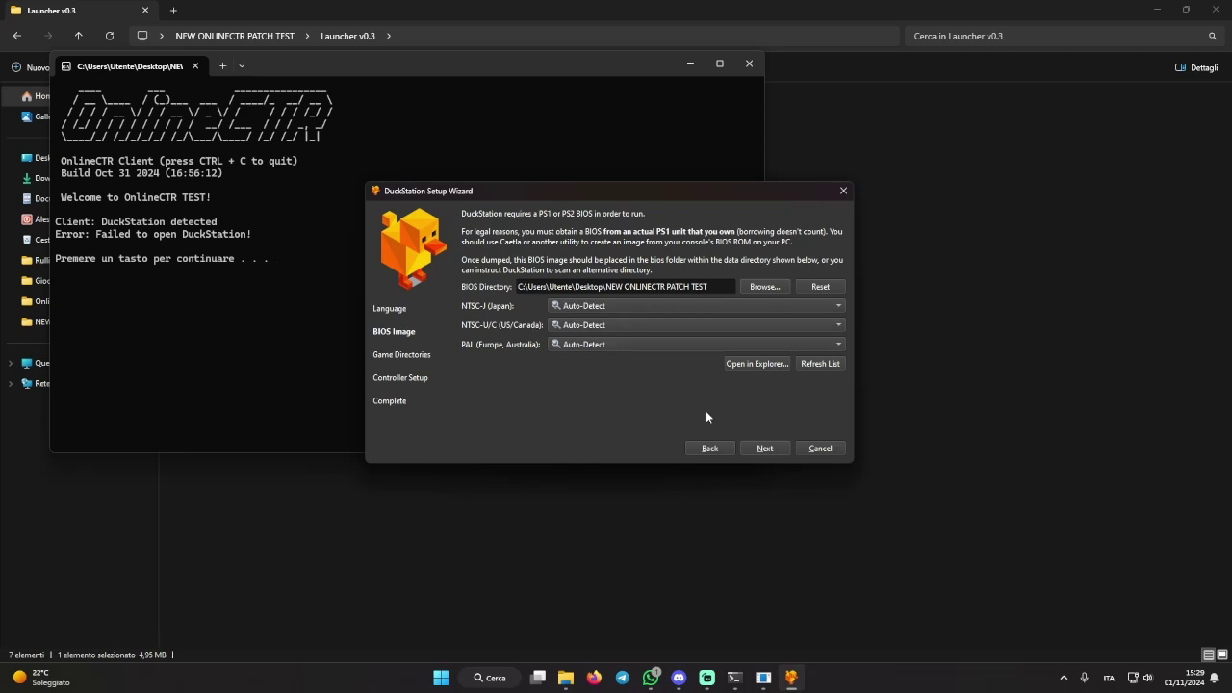
left_click(768, 447)
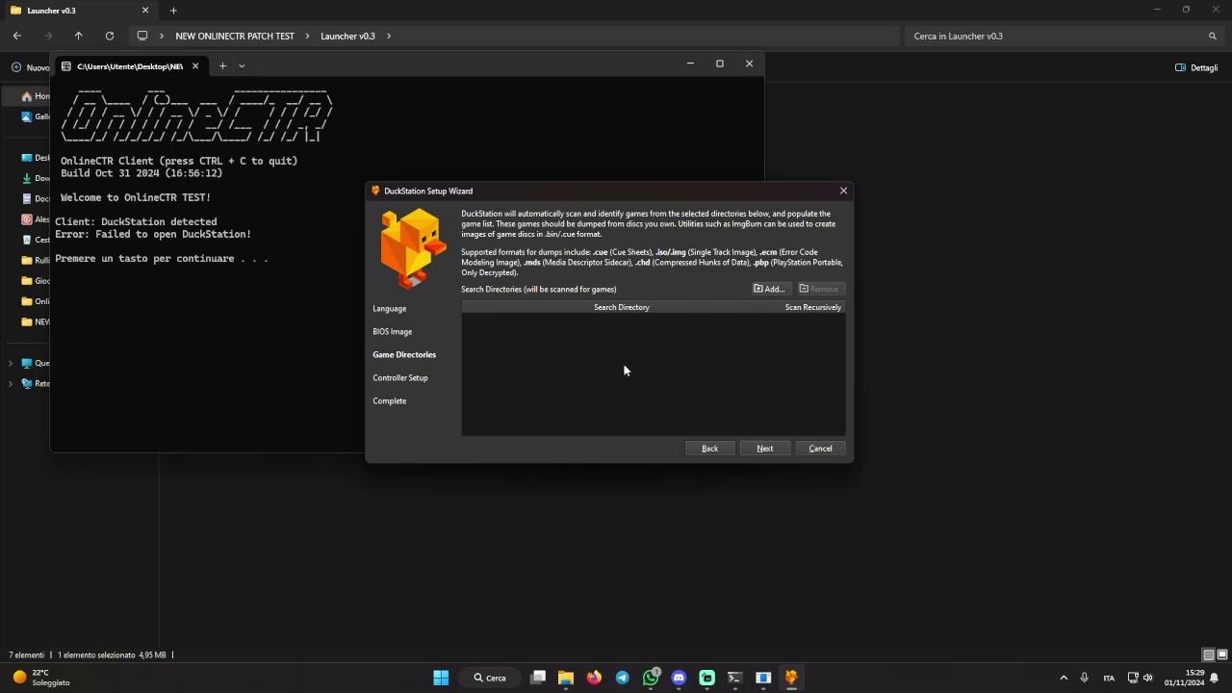
left_click(762, 449)
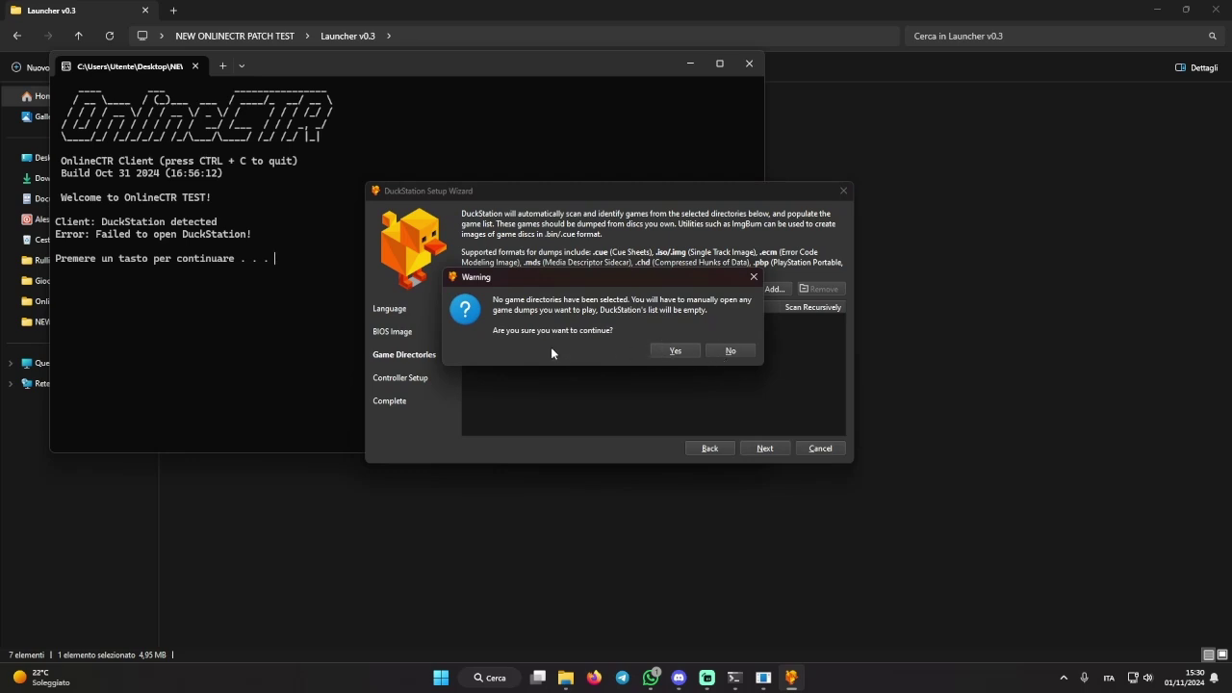
left_click(675, 352)
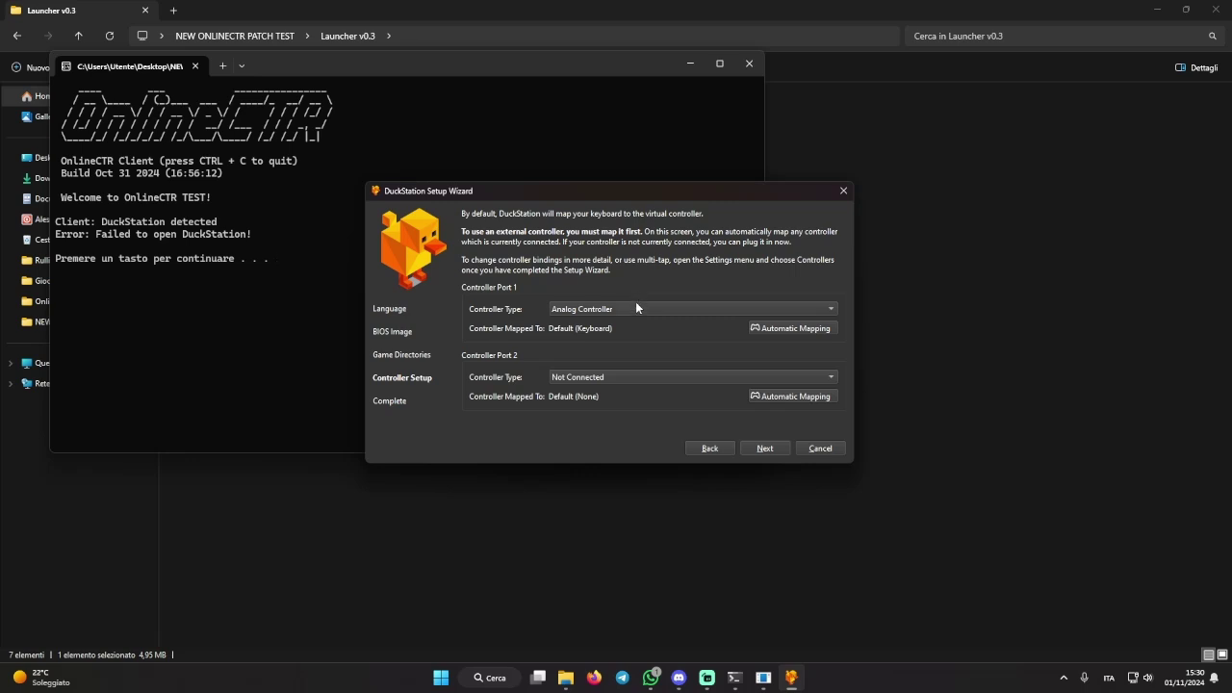
Keep Controller Port 1 as Analog Controller, map it automatically to SDL-0 (Xbox 360 Controller) and finish the setup wizard
left_click(597, 314)
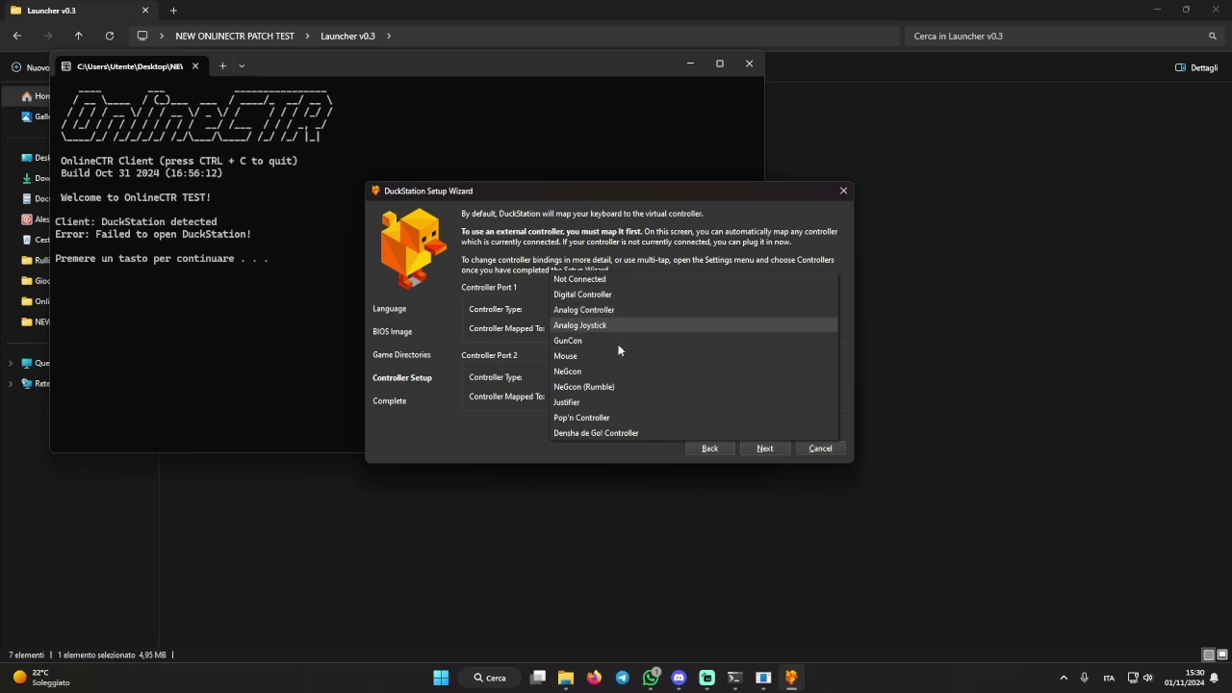
left_click(607, 310)
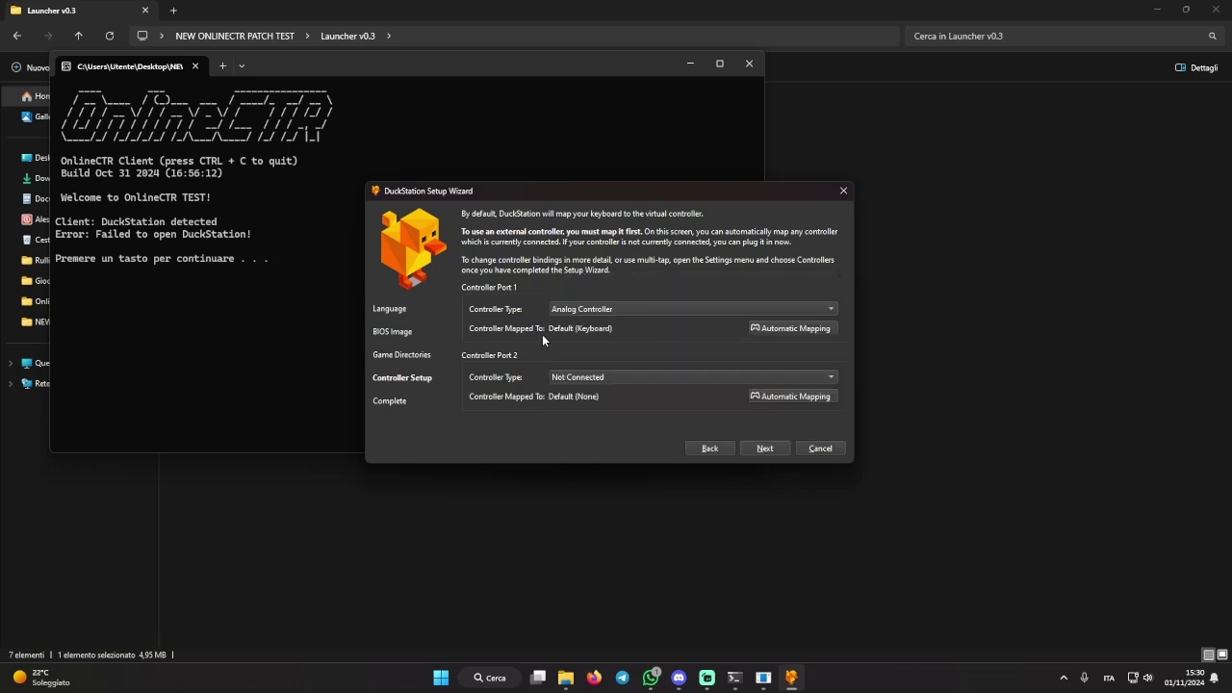
left_click(757, 330)
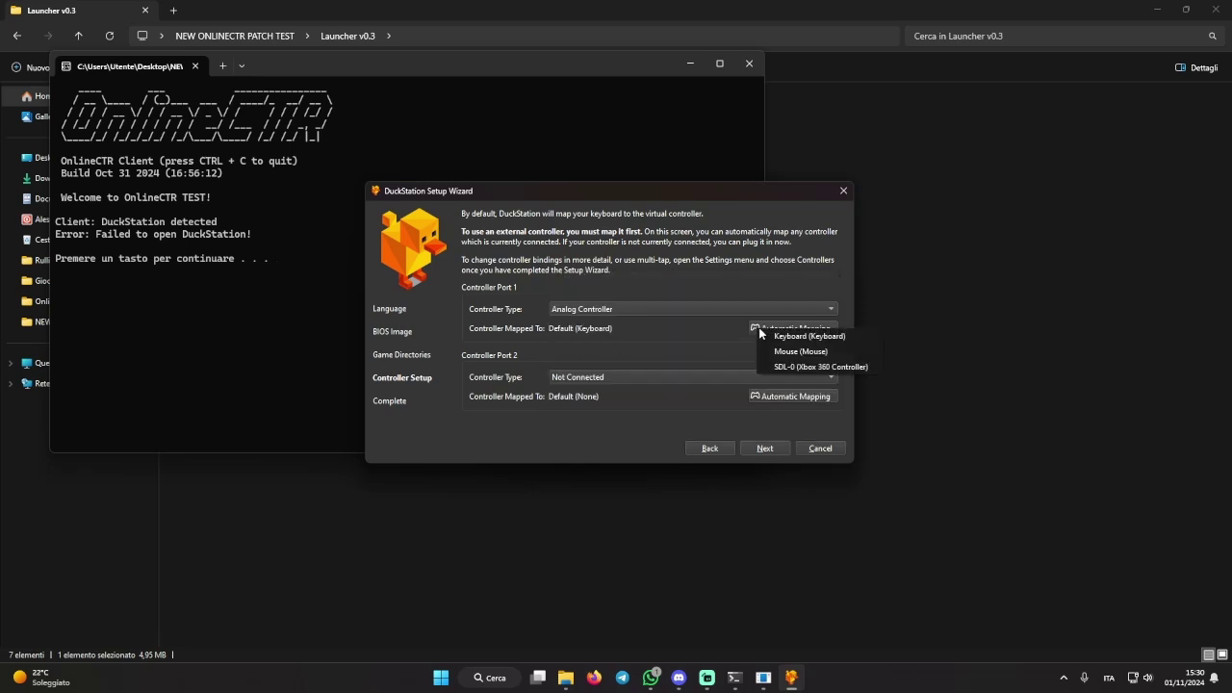
left_click(871, 365)
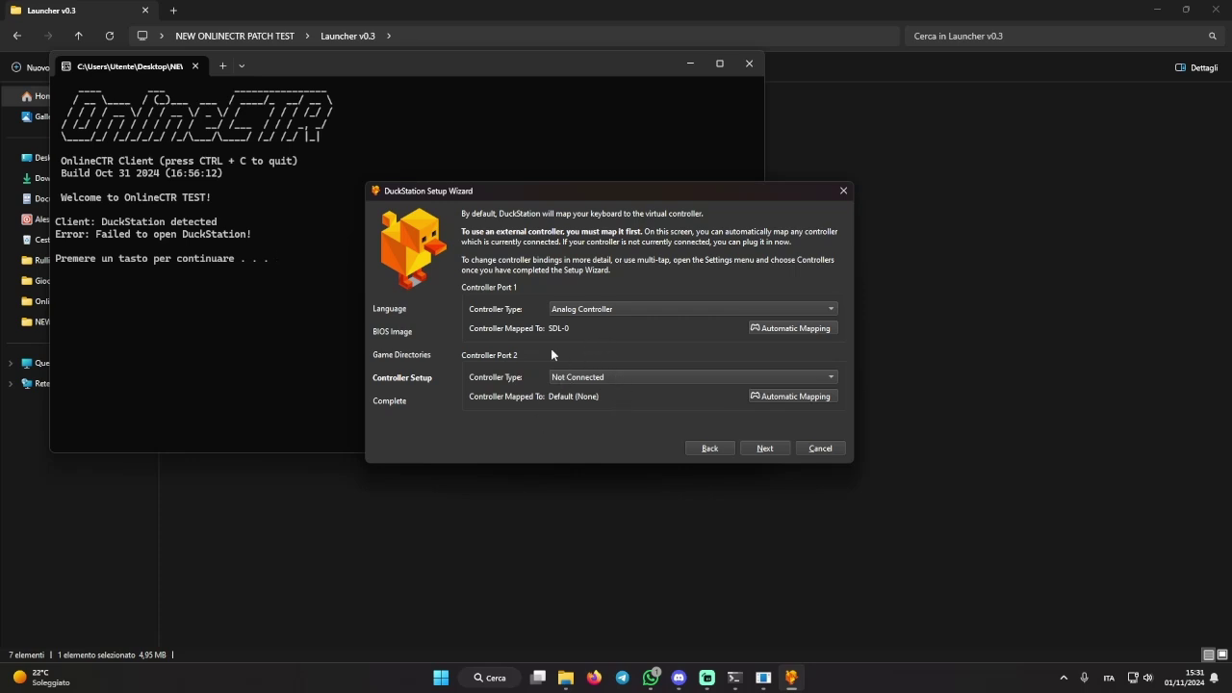
left_click(765, 447)
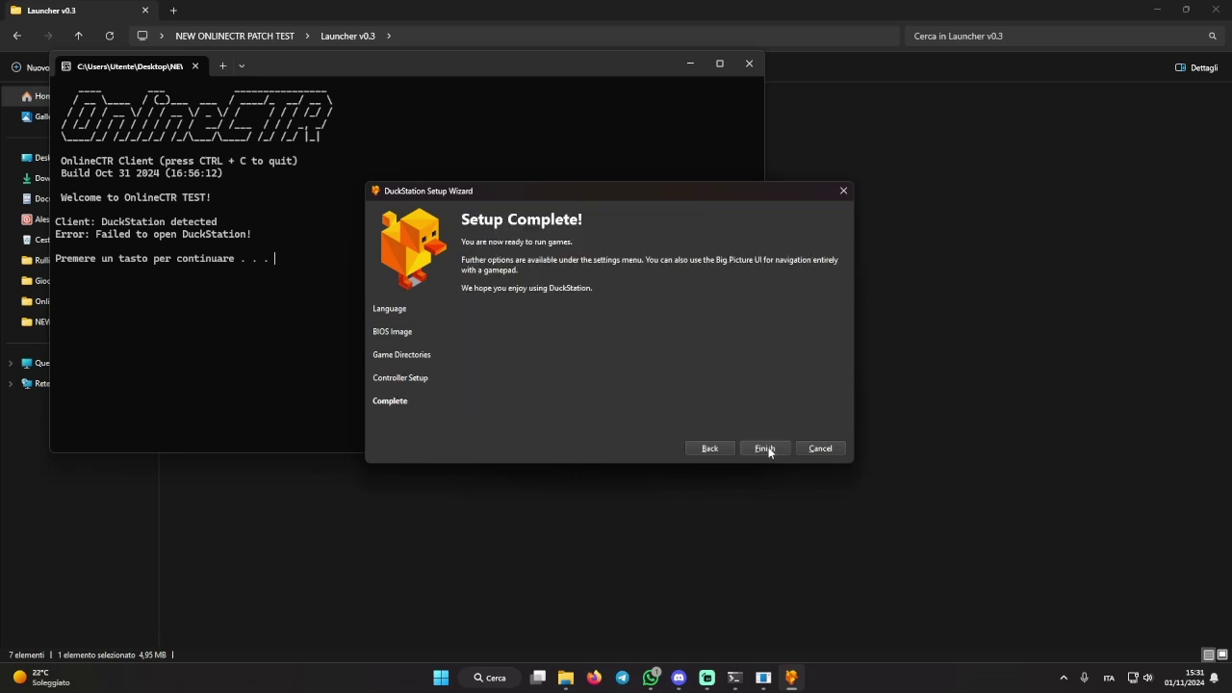
left_click(767, 448)
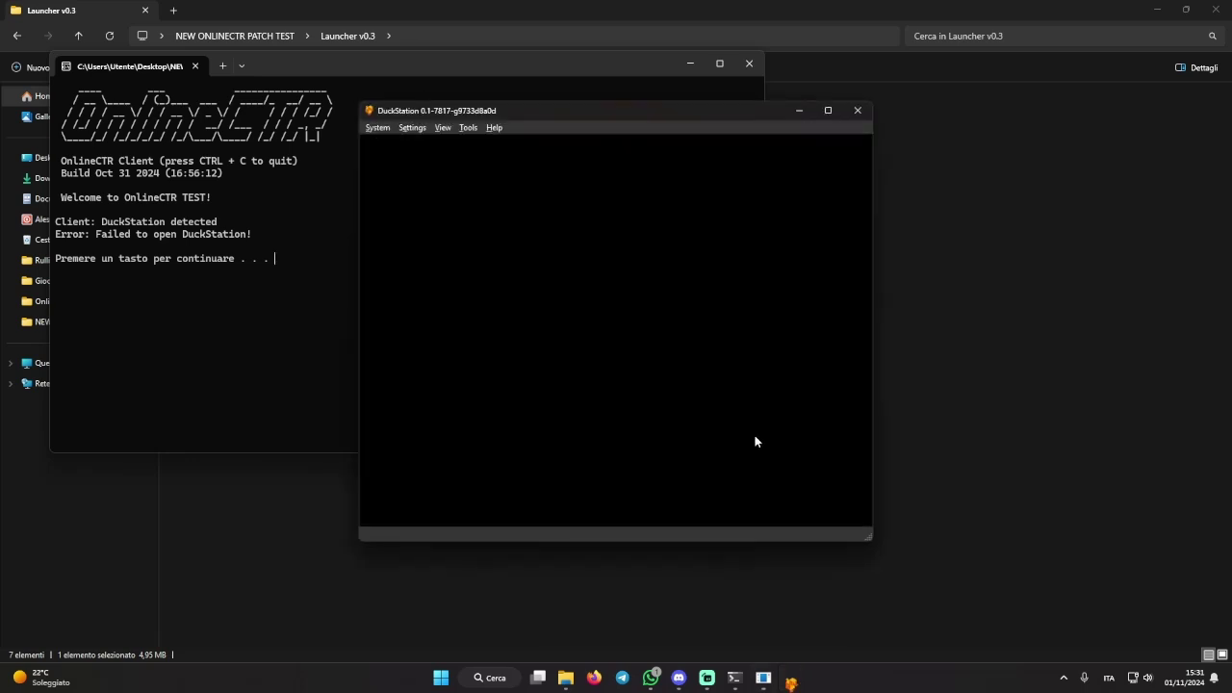
Maximize the DuckStation window to view the running game and restore it to a floating window over the client console
left_click(829, 111)
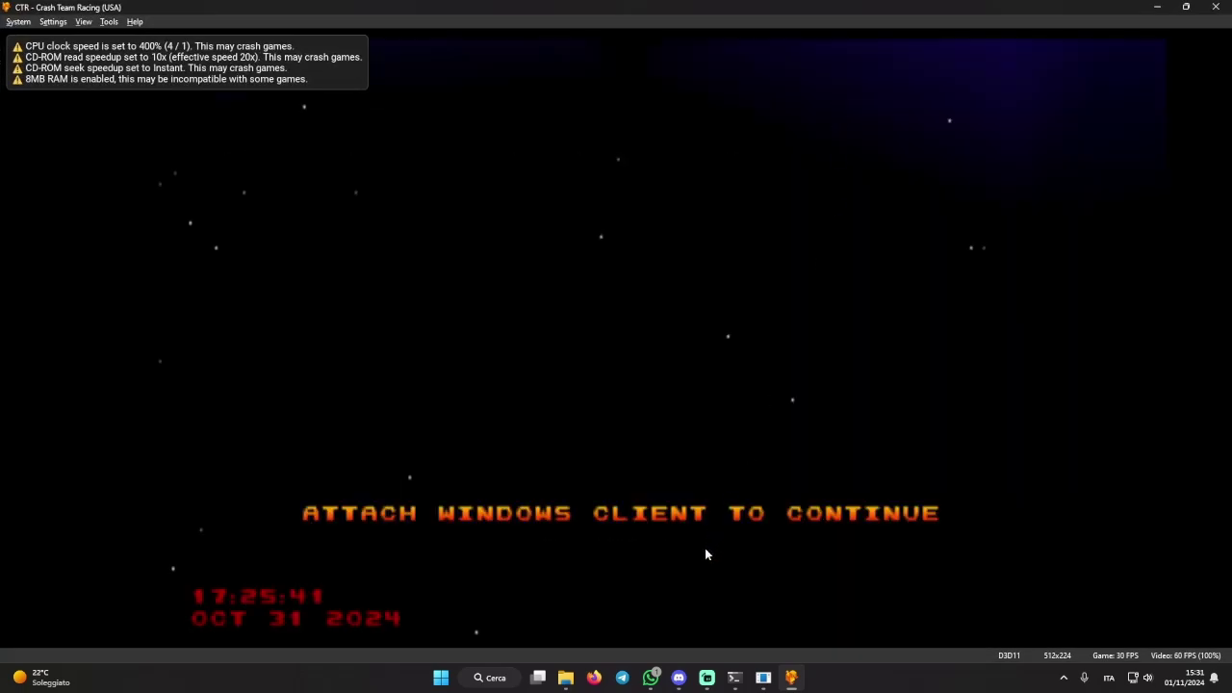
left_click_drag(573, 4, 574, 101)
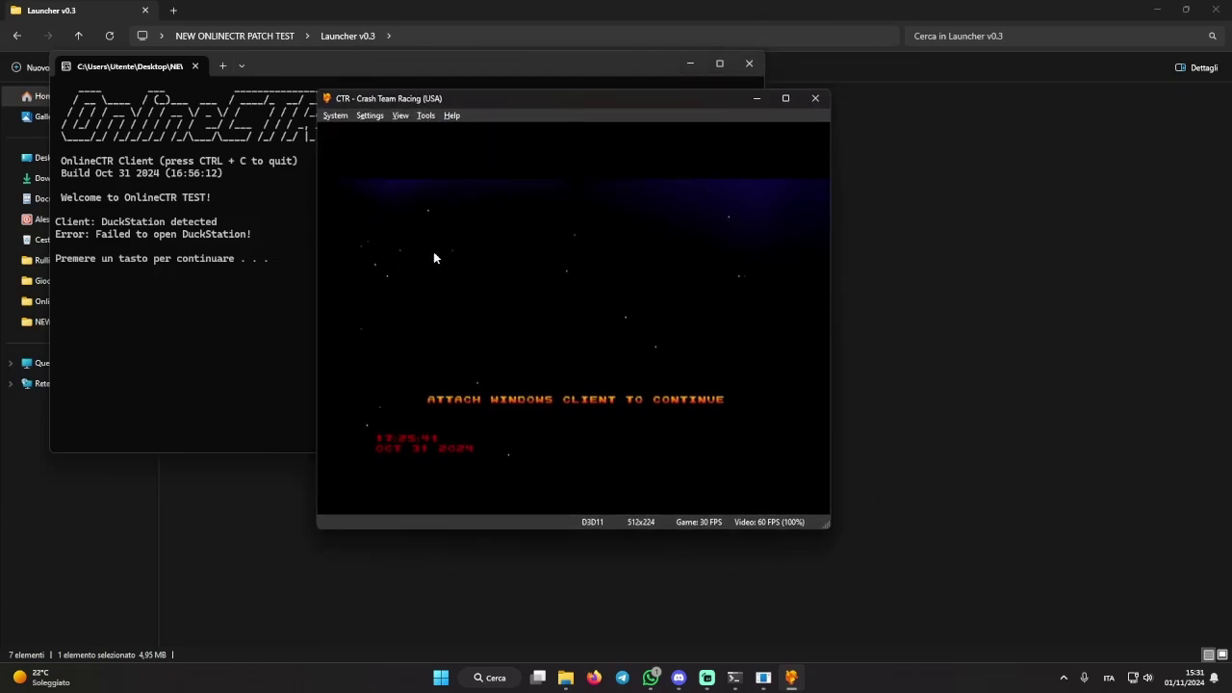
Shut down the running game's virtual machine without saving a resume state and close the OnlineCTR client console
left_click(824, 102)
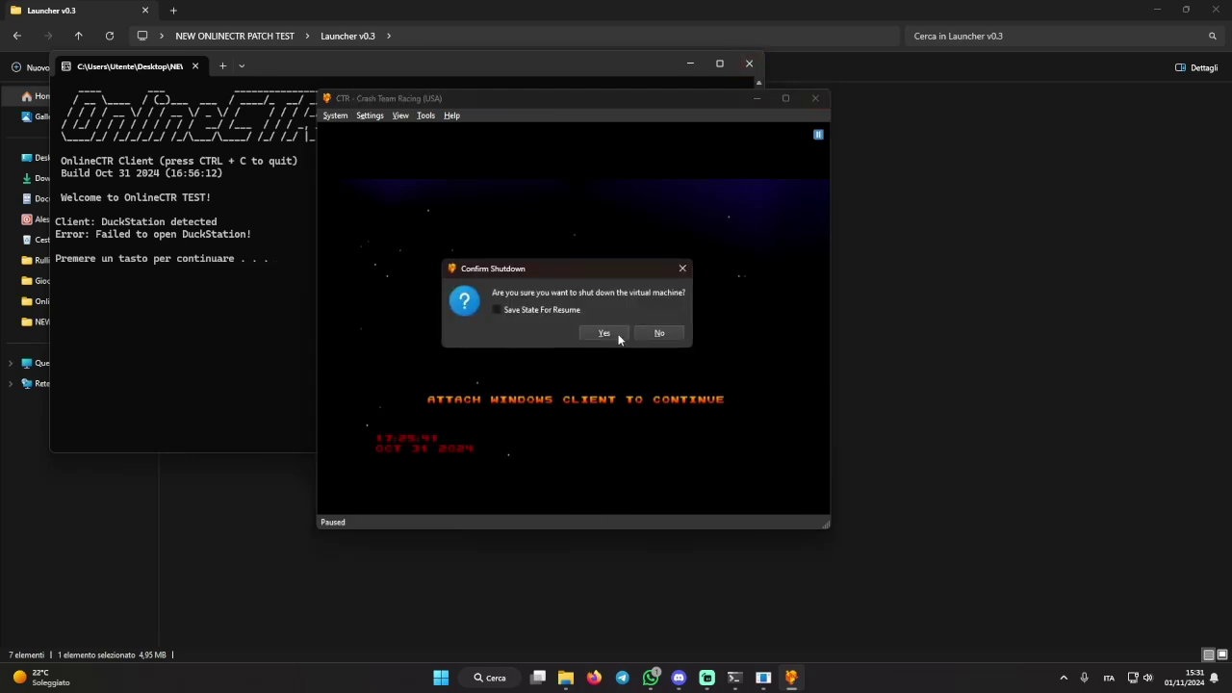
left_click(621, 339)
left_click(748, 62)
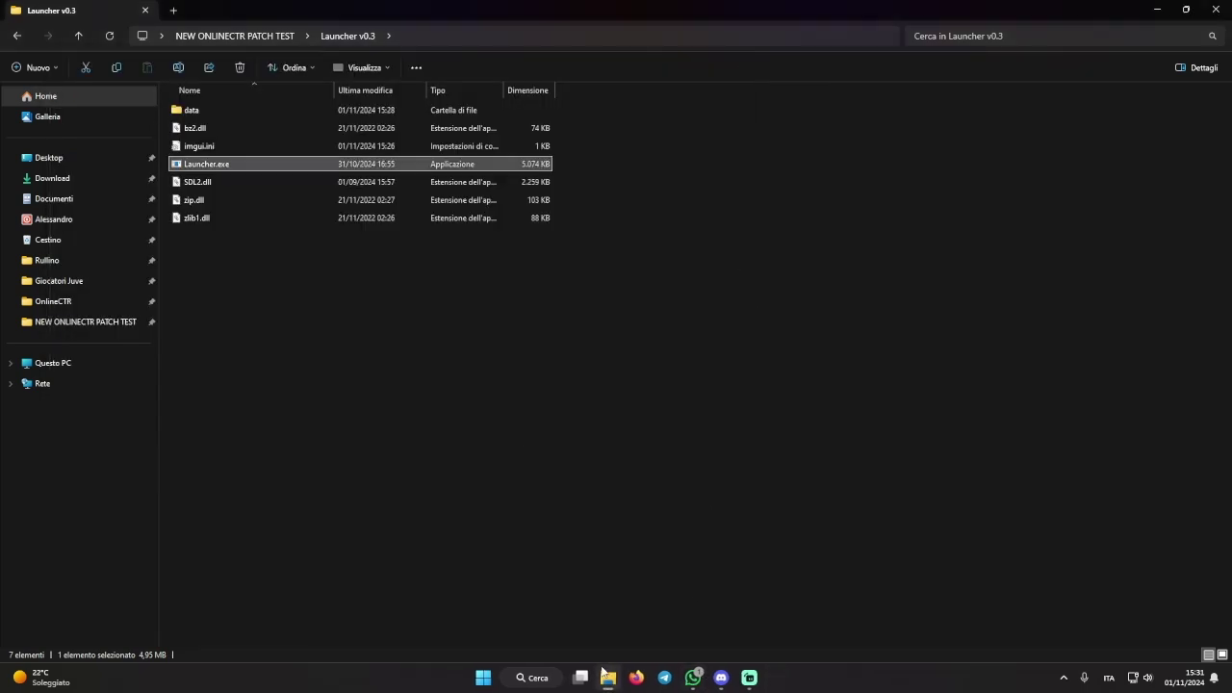
Run Launcher.exe again from the Launcher v0.3 folder and launch the game with the stored username and paths
left_click(308, 243)
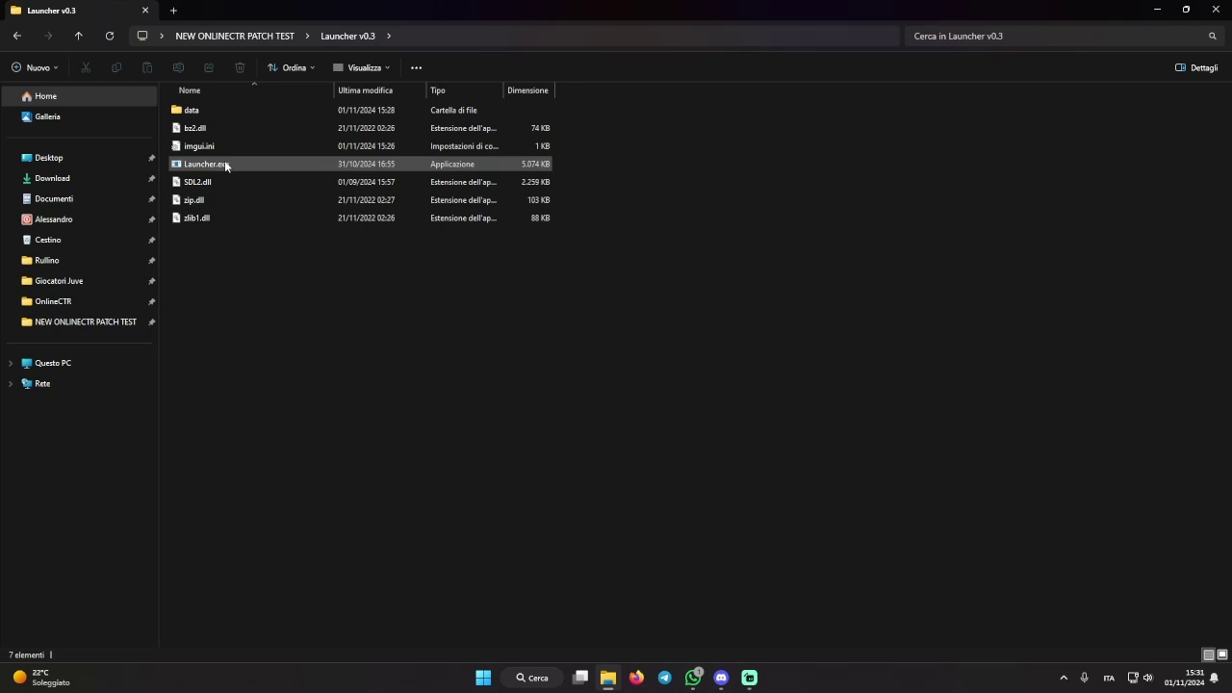
left_click(224, 164)
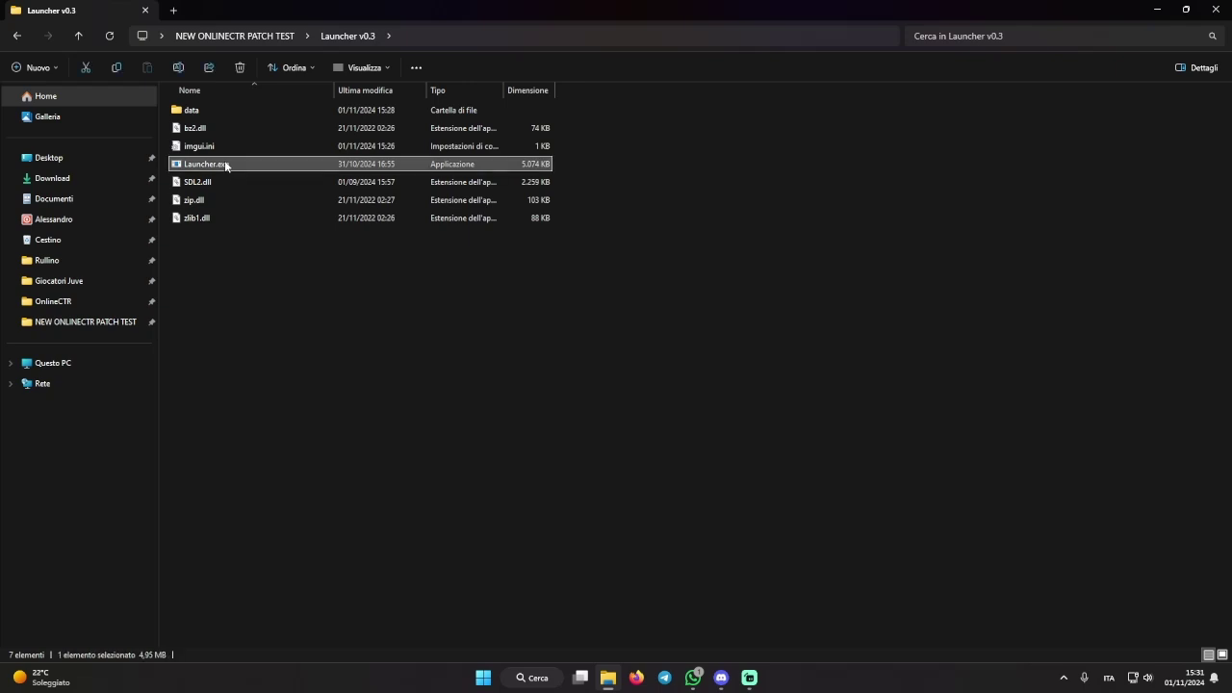
double_click(224, 164)
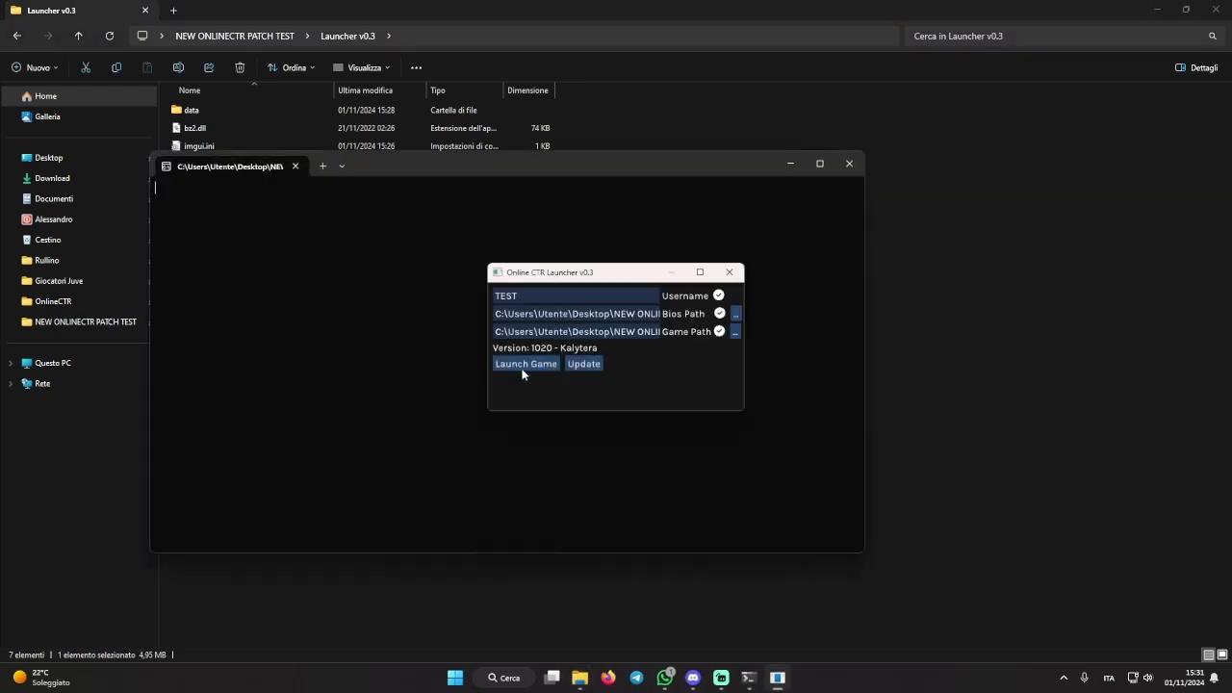
left_click(521, 367)
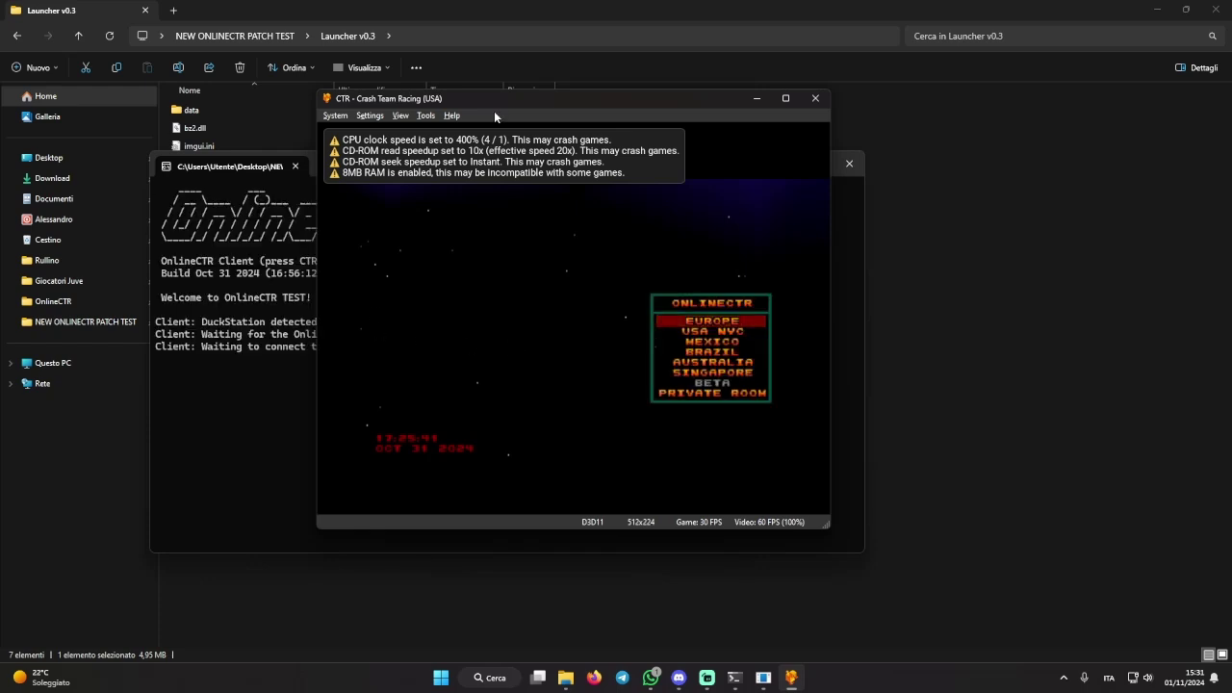
Enable Export Shared Memory in DuckStation's advanced settings and close the settings window
left_click(785, 98)
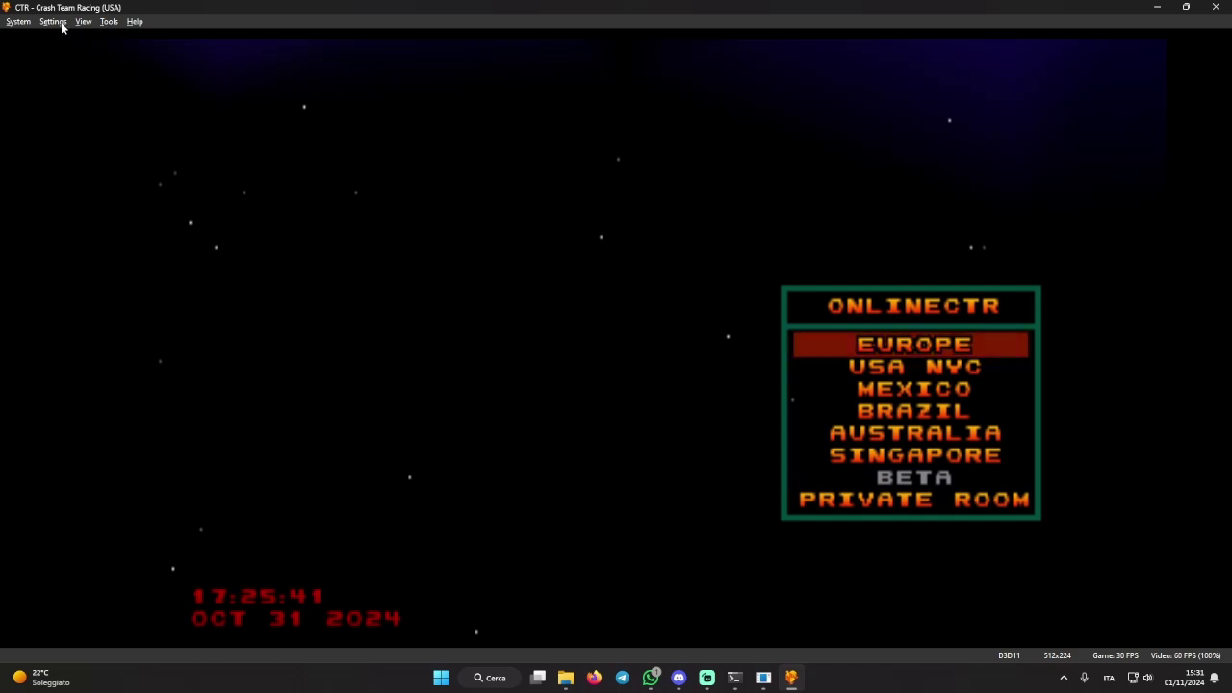
left_click_drag(215, 9, 655, 139)
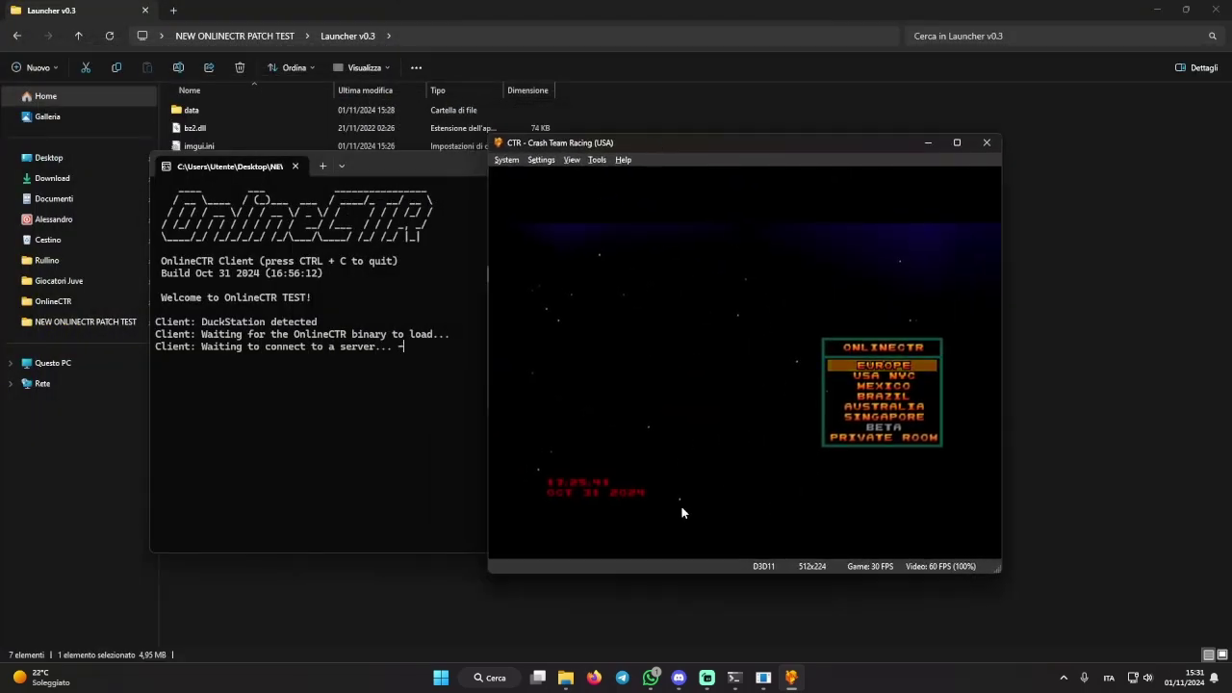
left_click(541, 160)
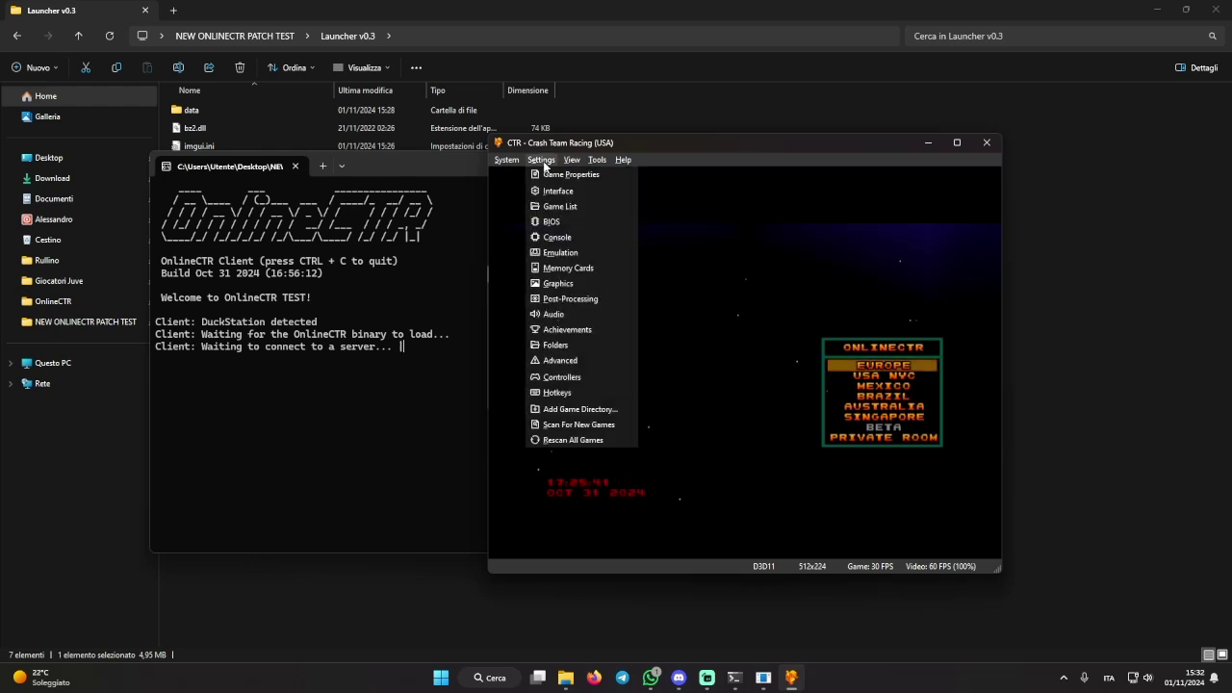
left_click(560, 361)
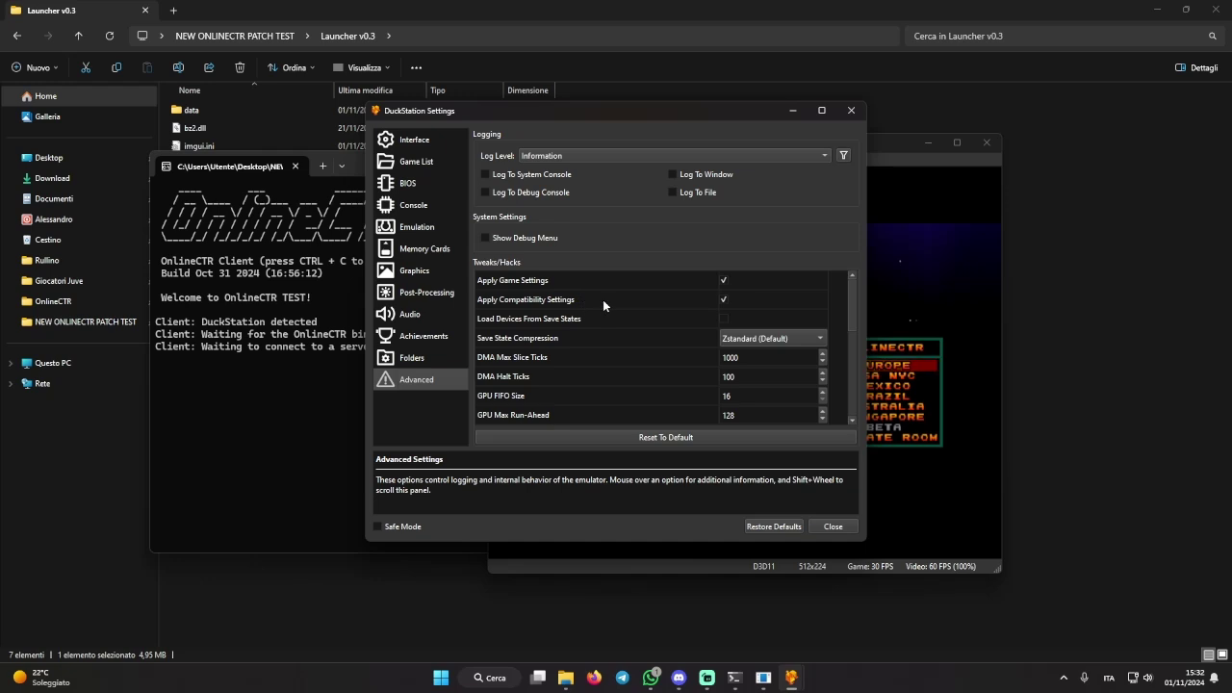
scroll(604, 305, "down", 2)
scroll(602, 299, "down", 1)
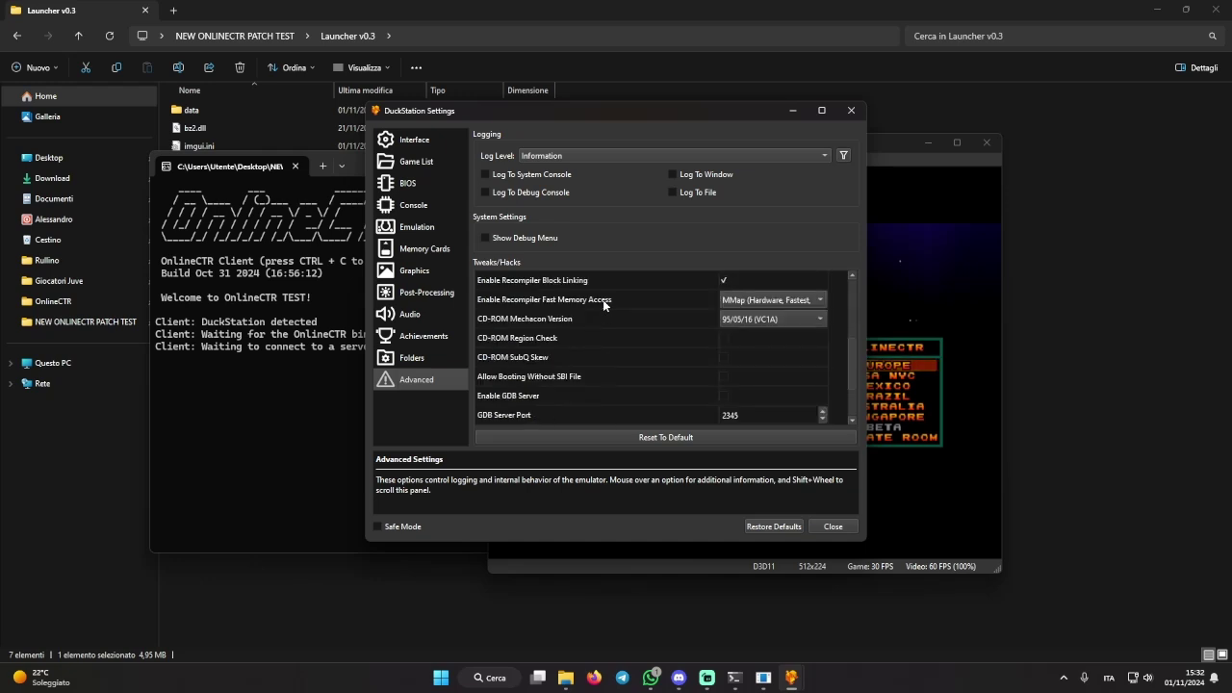
scroll(603, 299, "down", 1)
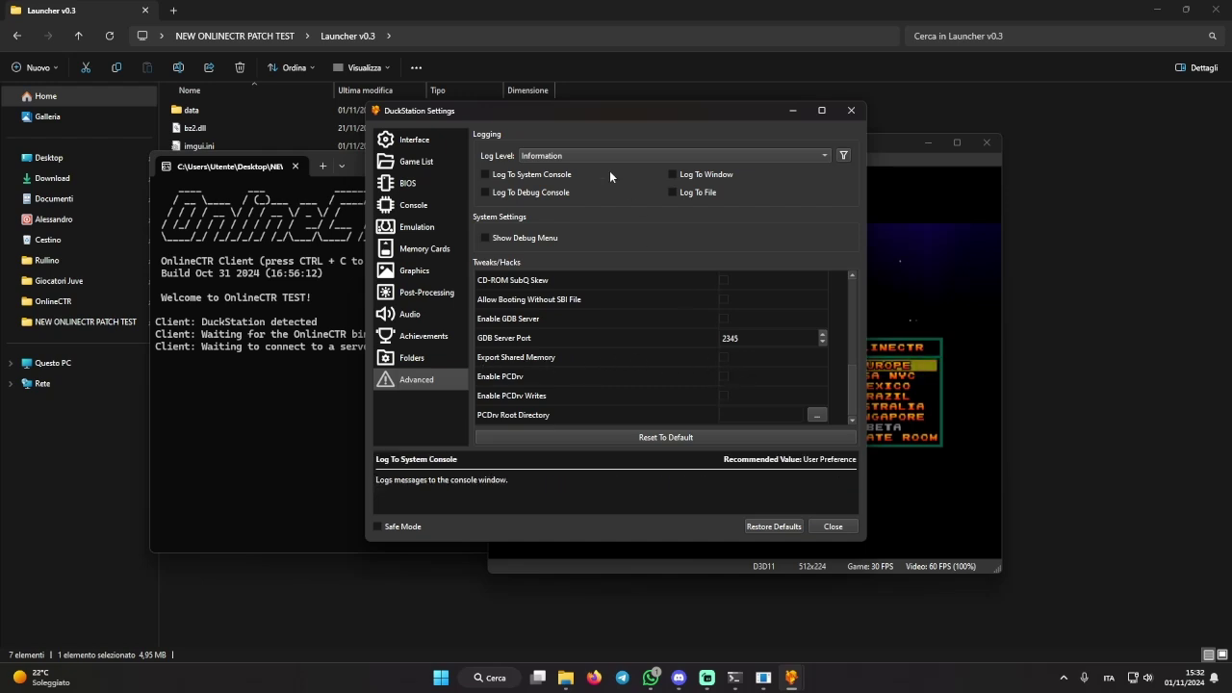
left_click_drag(562, 120, 502, 191)
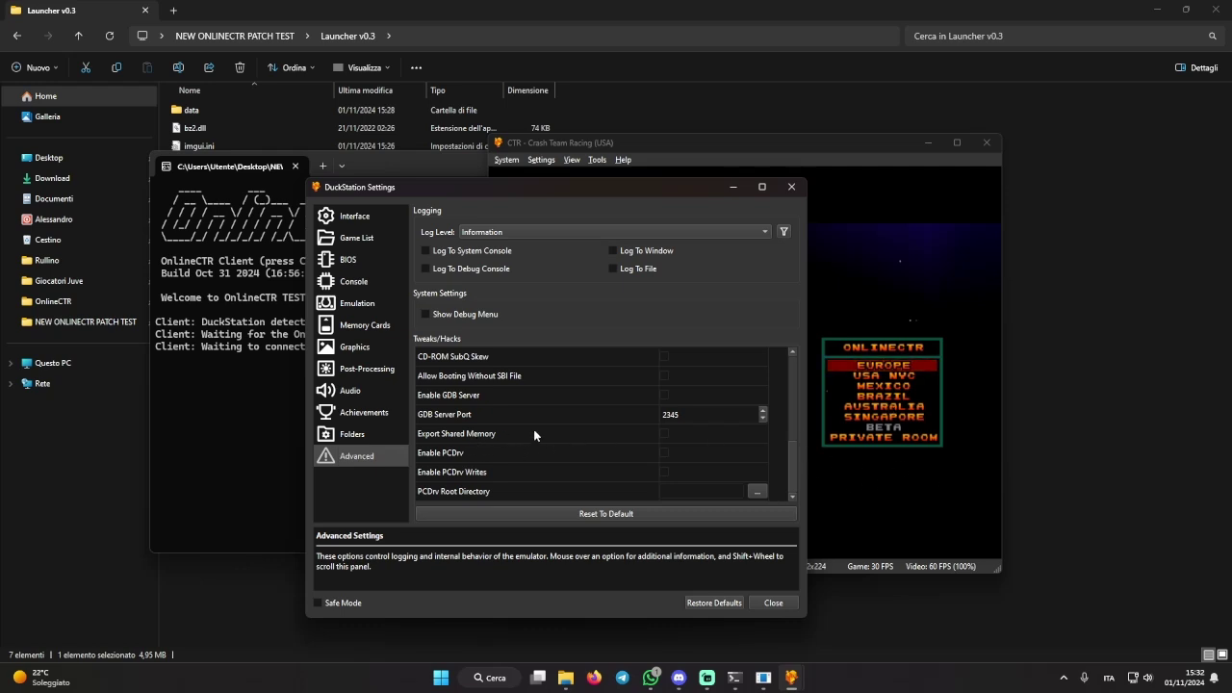
left_click(664, 434)
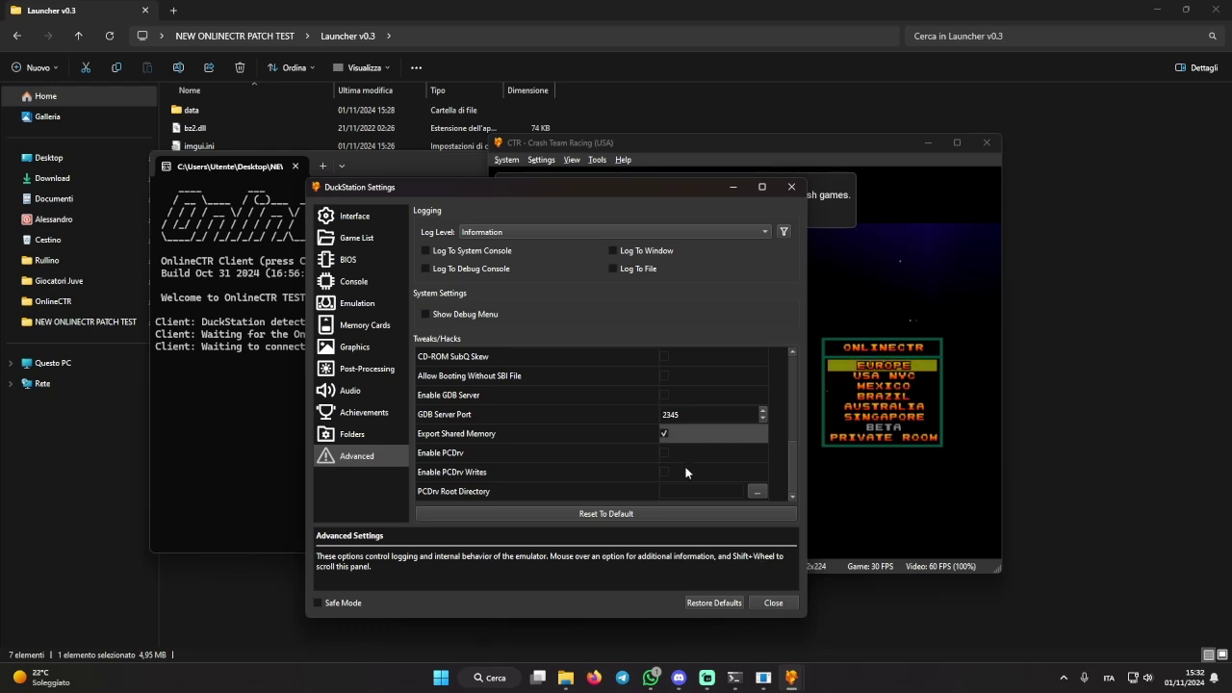
left_click(774, 603)
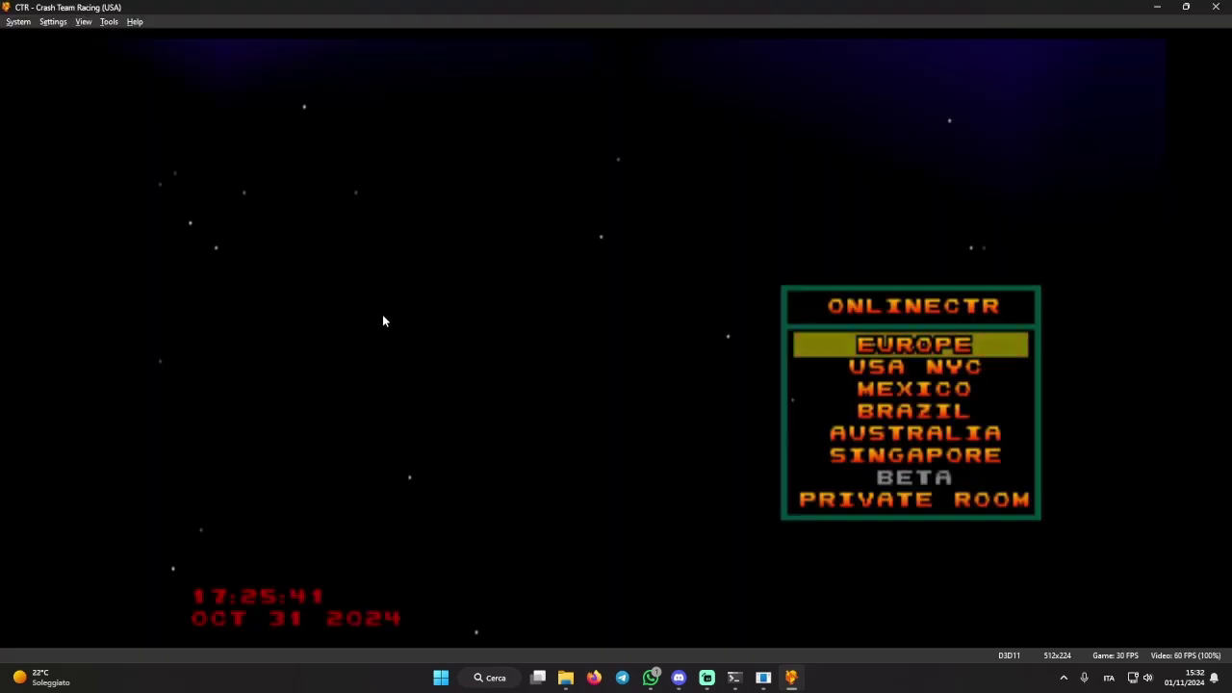
Review the Controller Port 1 face button bindings in the controller settings and close the window
left_click(53, 21)
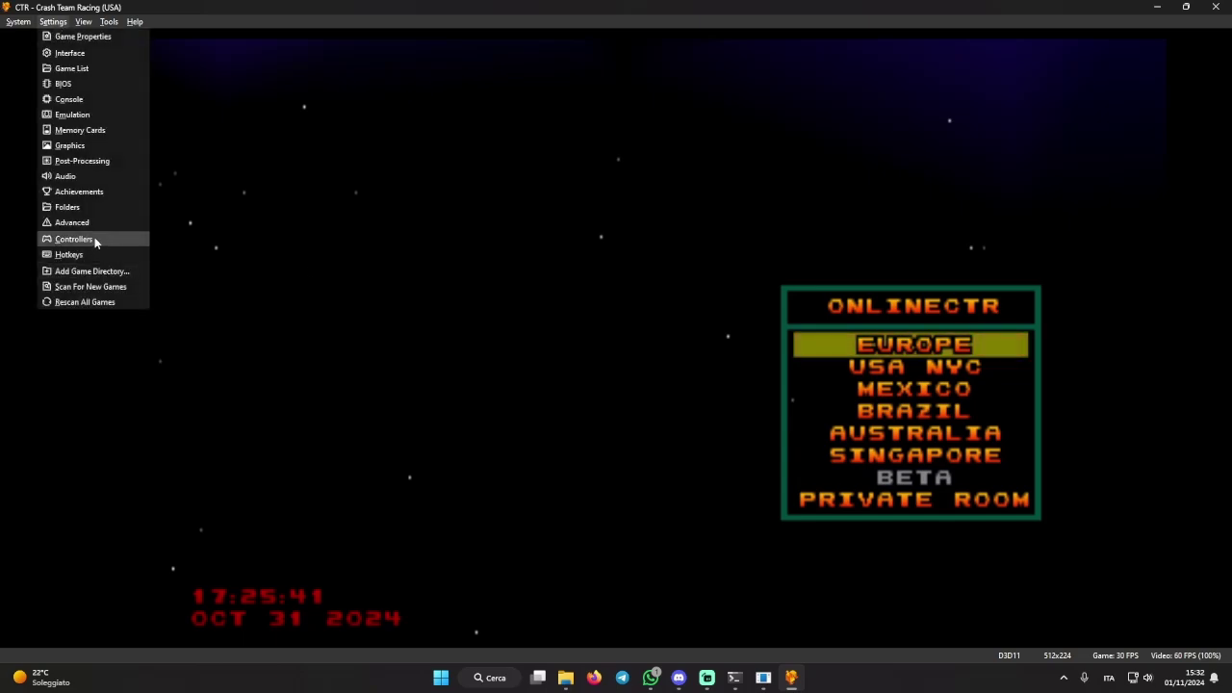
key("Escape")
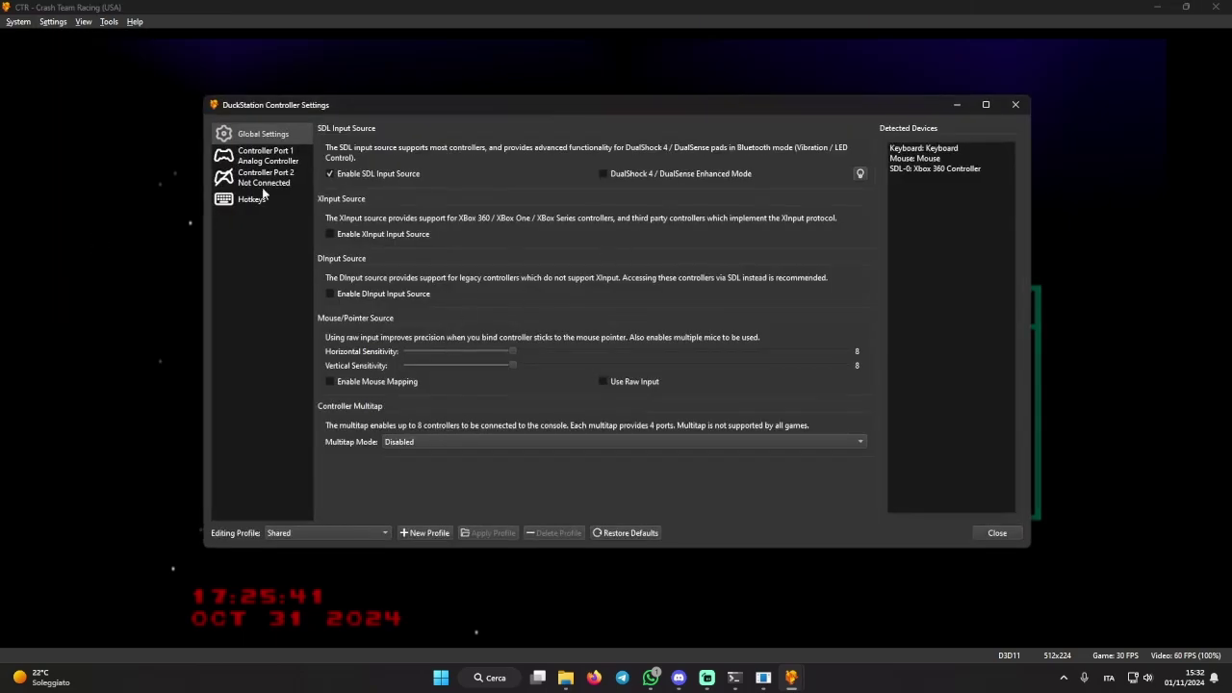
left_click(274, 157)
left_click(957, 217)
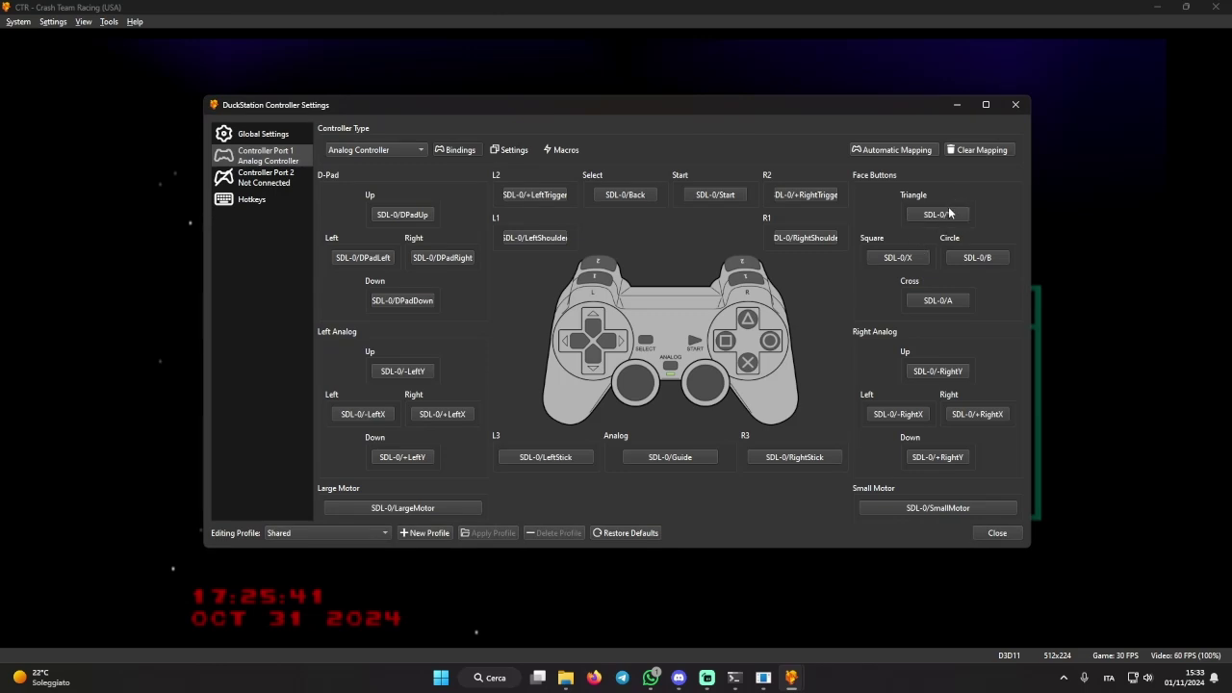
left_click(898, 257)
left_click(967, 259)
left_click(962, 301)
left_click(995, 532)
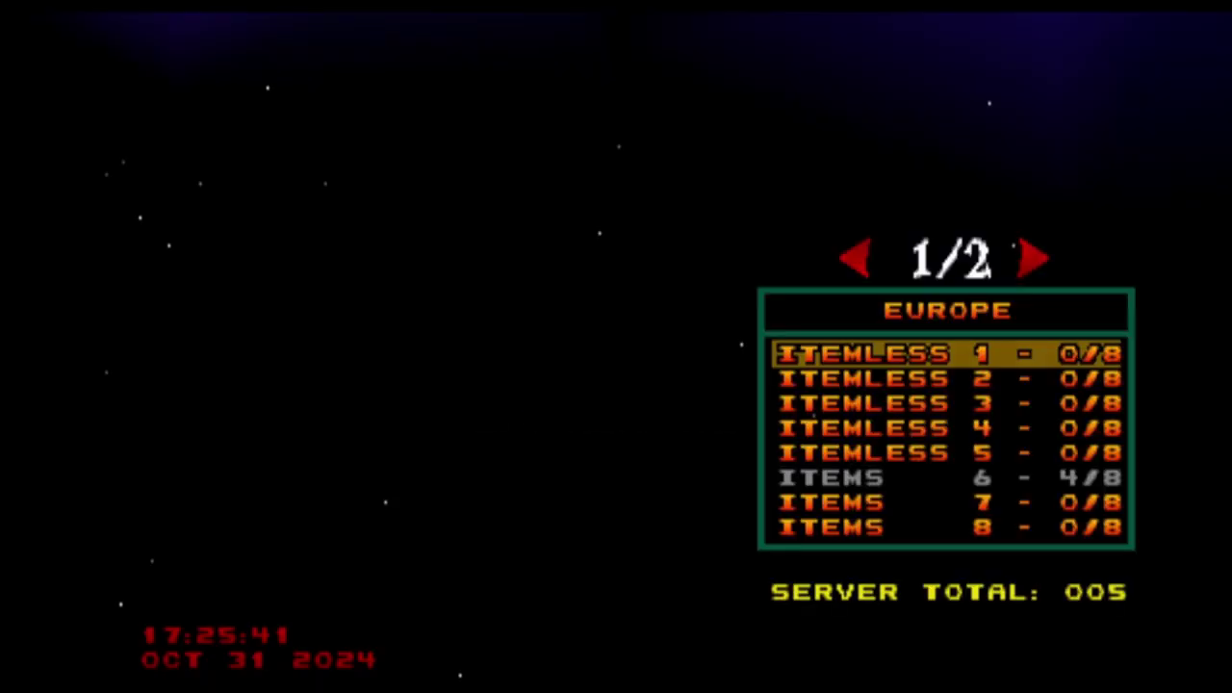
Look through both pages of the Europe room list and return to the first page
key("Down")
key("Right")
key("Down")
key("Down")
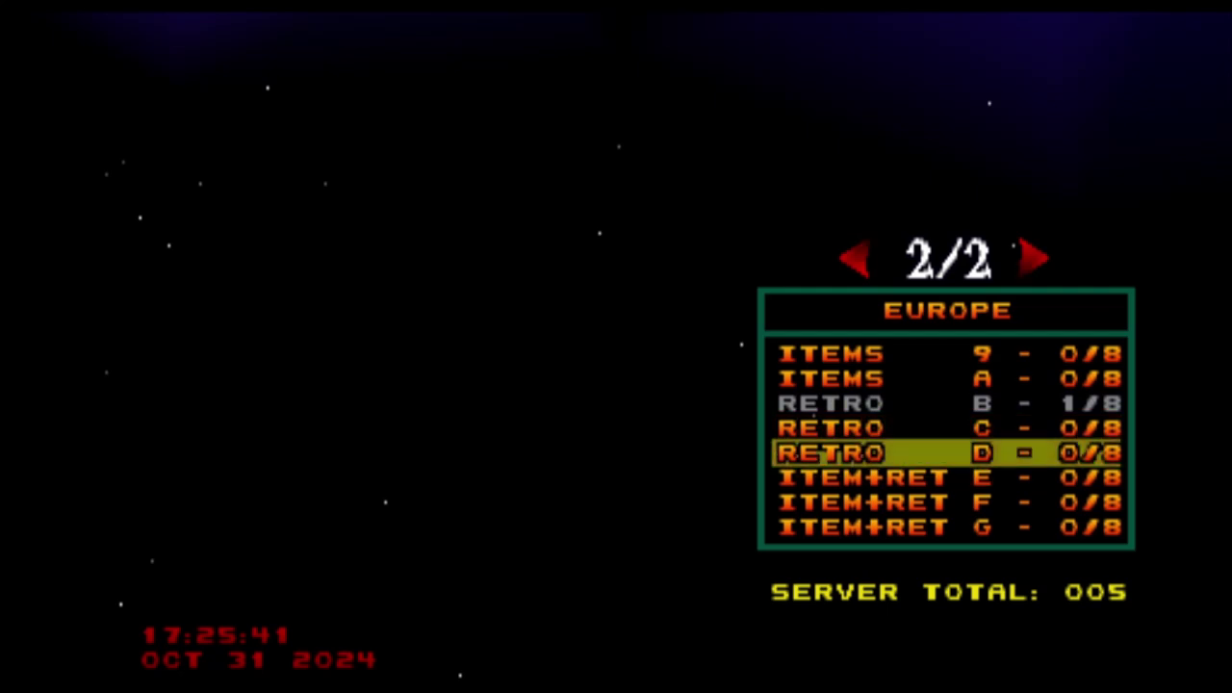
key("Up")
key("Left")
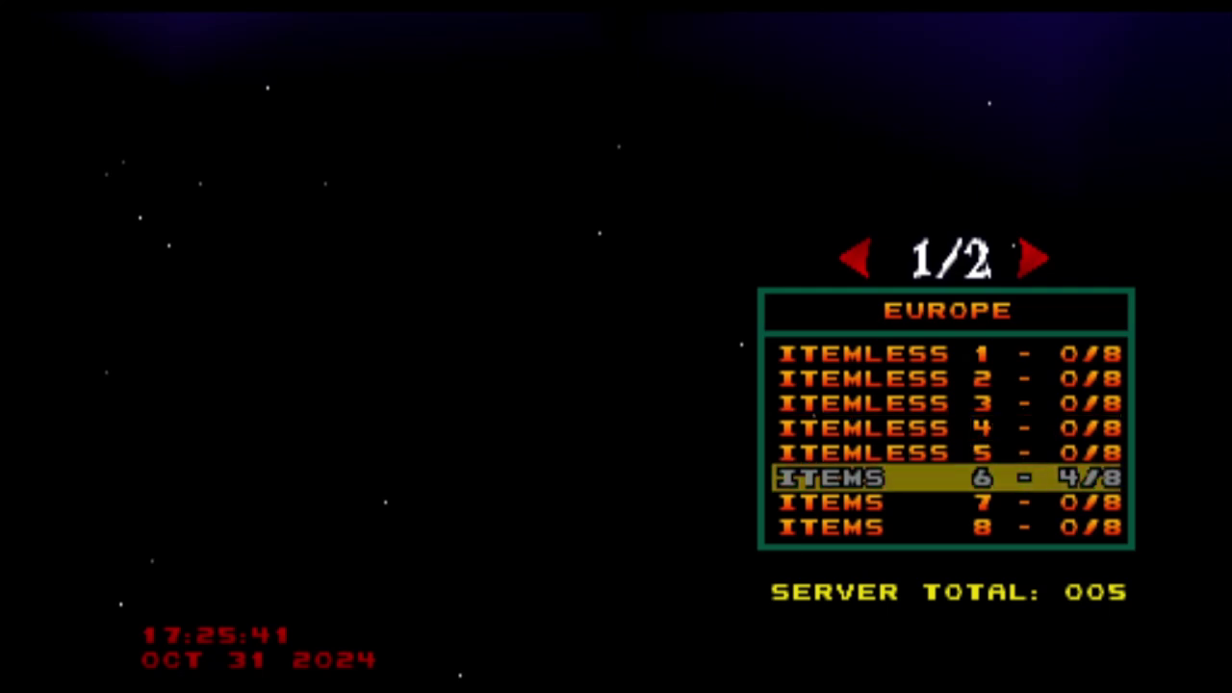
Examine the Retro and Item+Ret rooms on the second page of the Europe room list
key("Right")
key("Up")
key("Up")
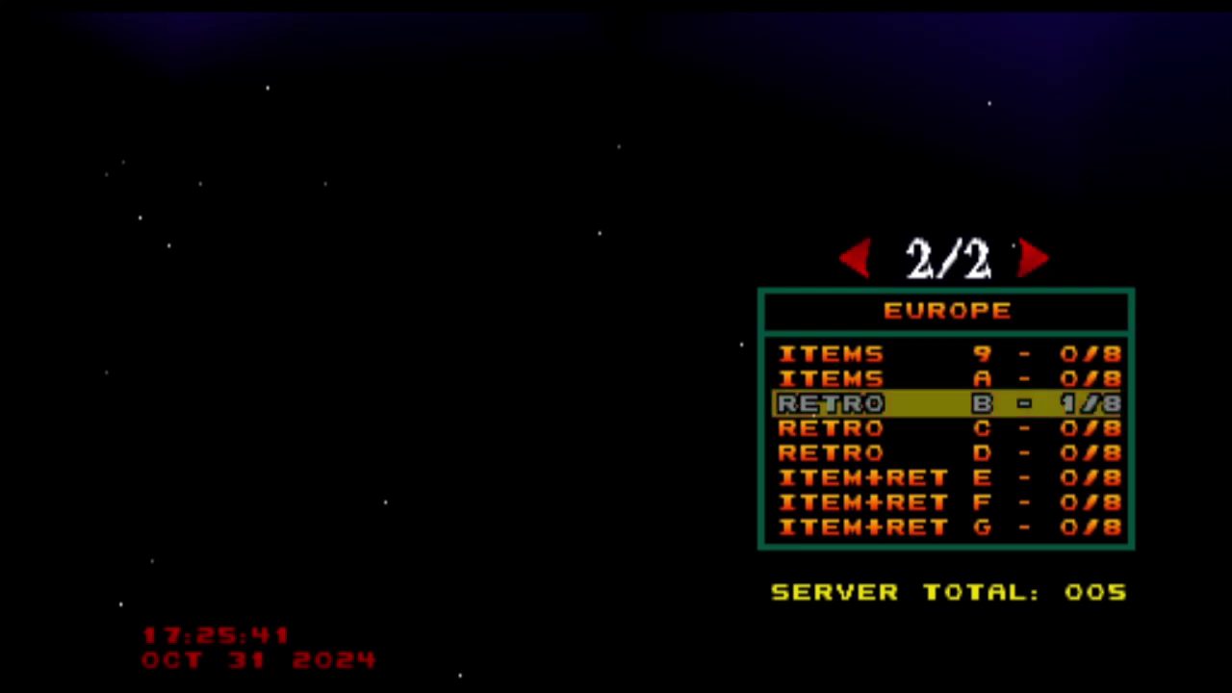
key("Down")
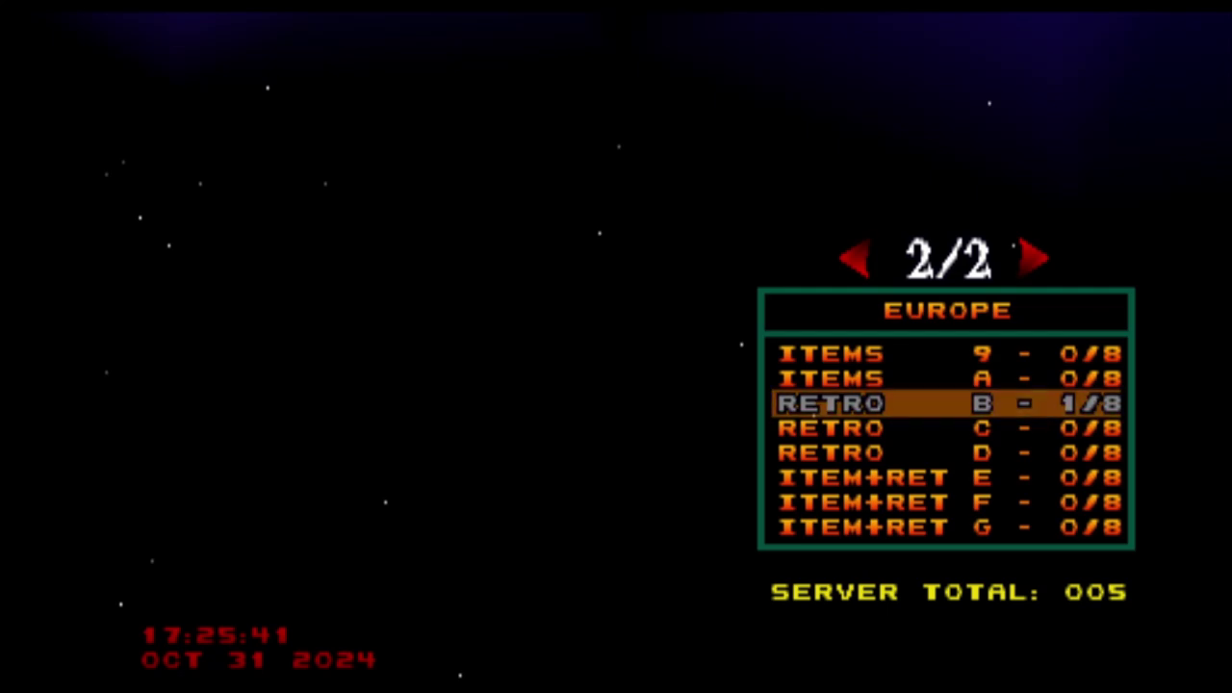
key("Up")
key("Down")
key("Down")
key("Down")
key("Up")
key("Up")
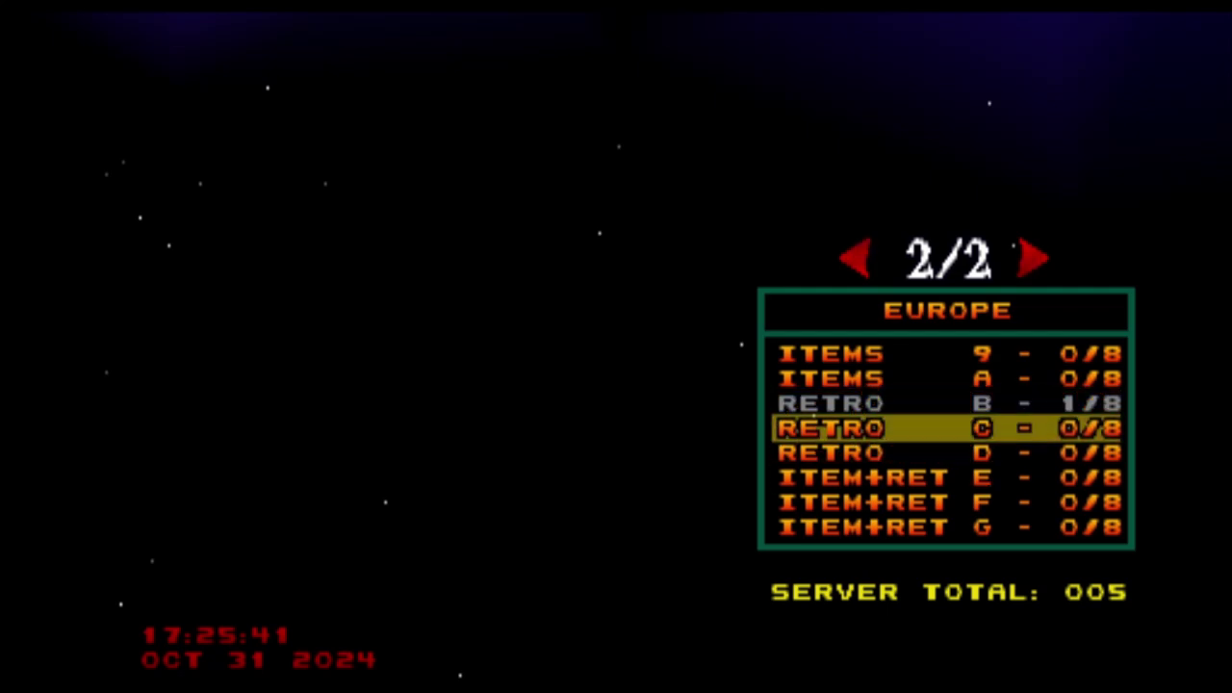
key("Down")
key("Up")
key("Up")
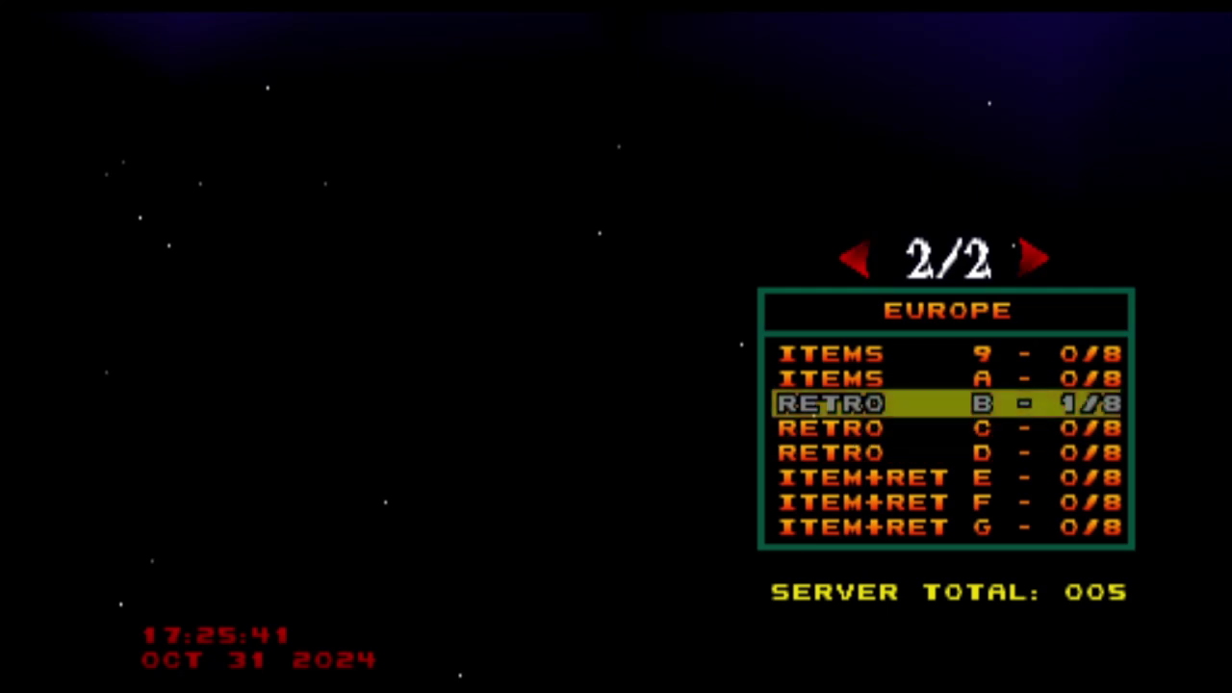
key("Down")
key("Down")
key("Down")
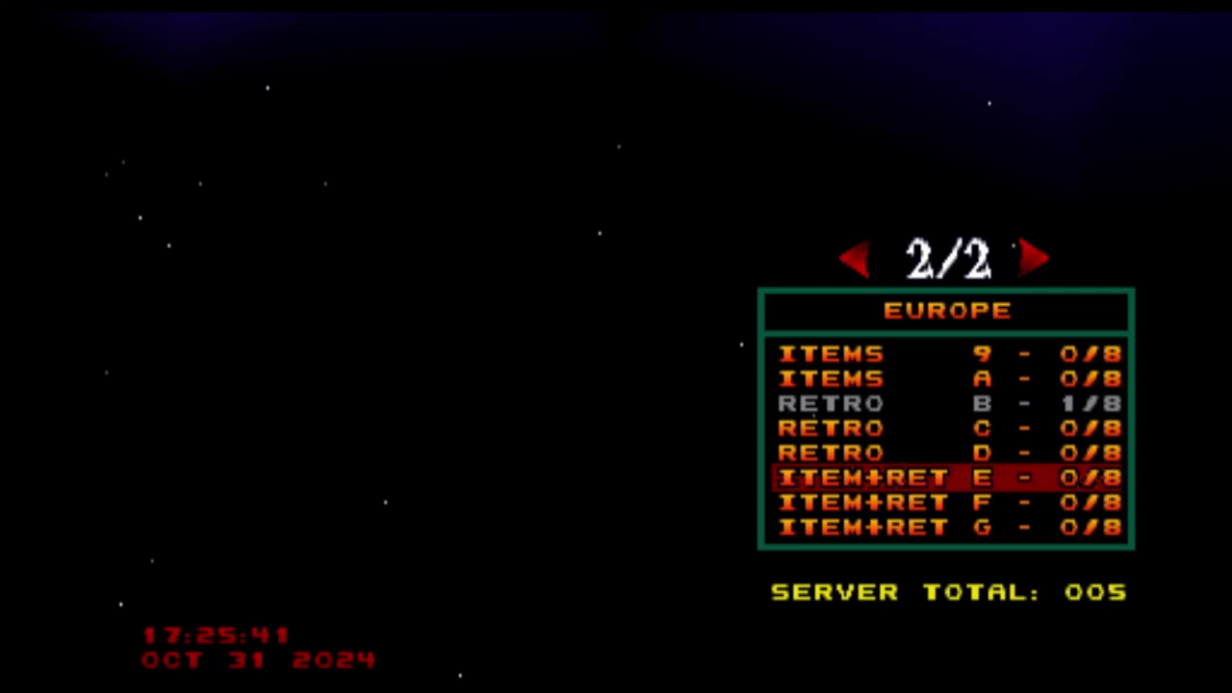
Join the Itemless 1 room from the first page of the Europe list and leave its lobby for the main menu
key("Left")
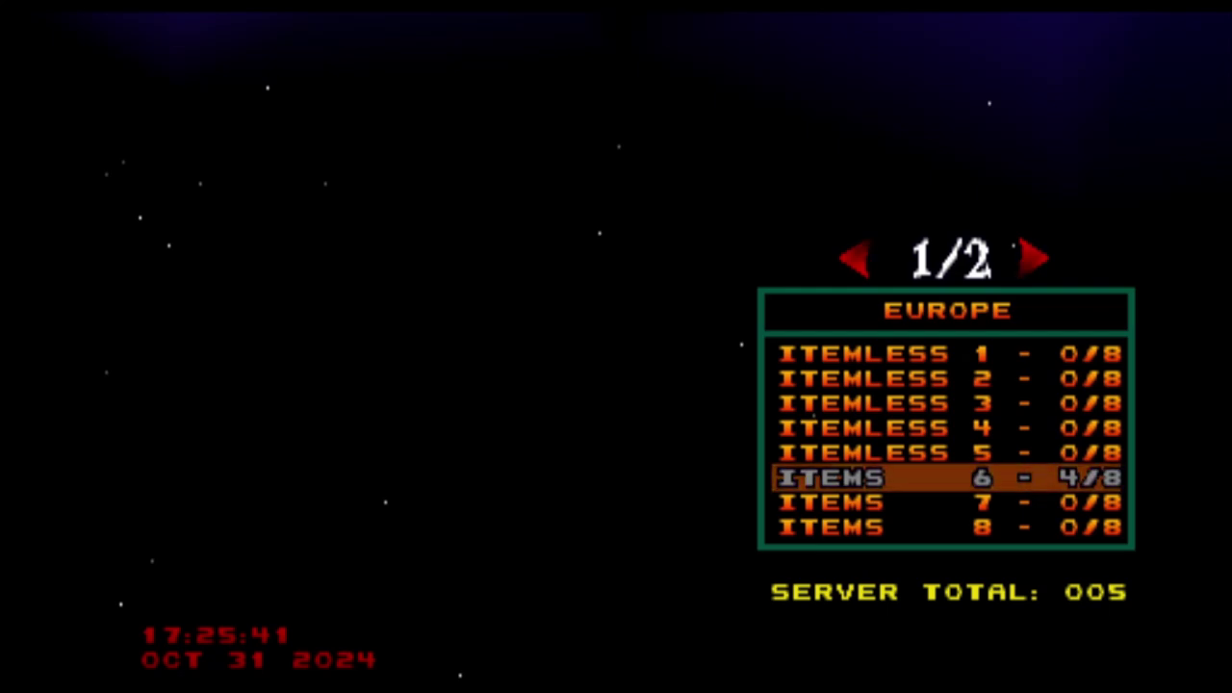
key("Up")
key("Up")
key("Up")
key("Up")
key("Up")
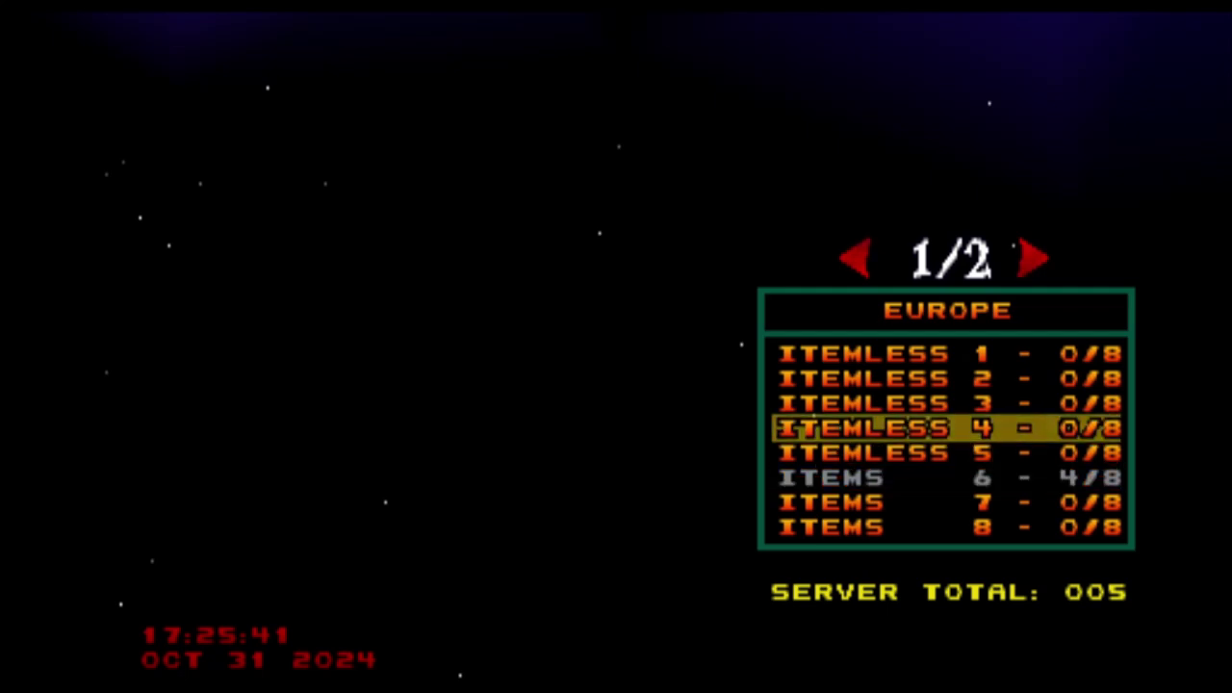
key("Return")
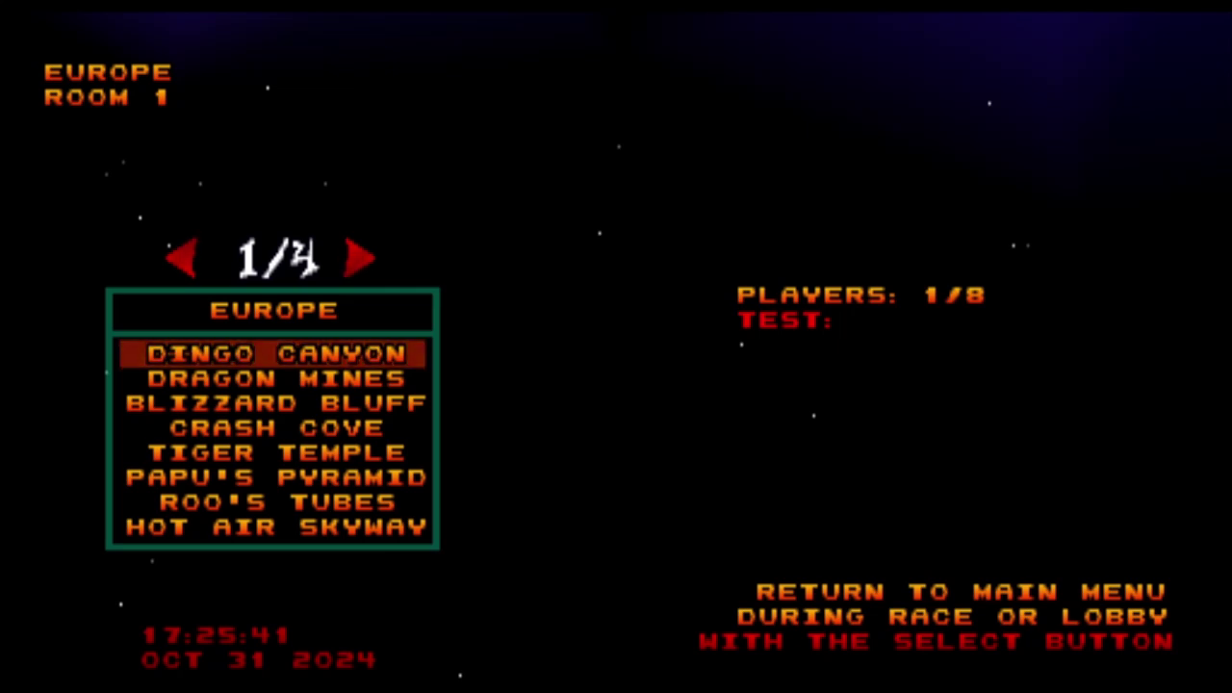
key("Escape")
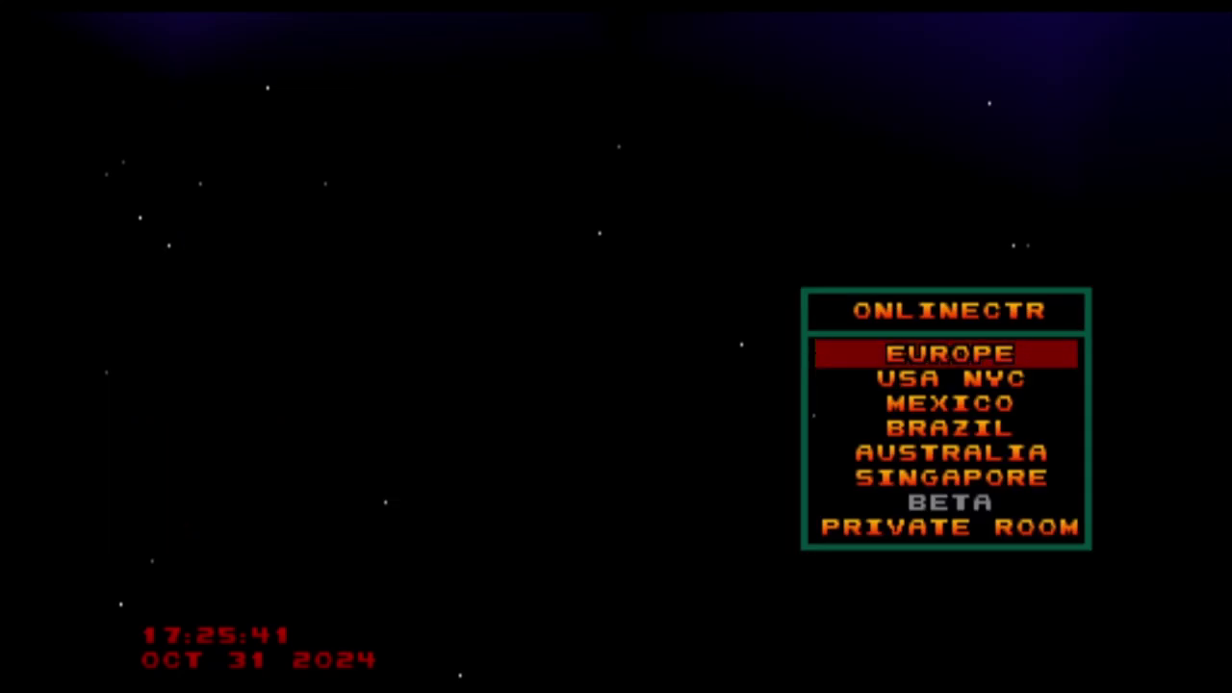
Join the Items 7 room on the Europe server and return from its lobby to the main menu
key("Return")
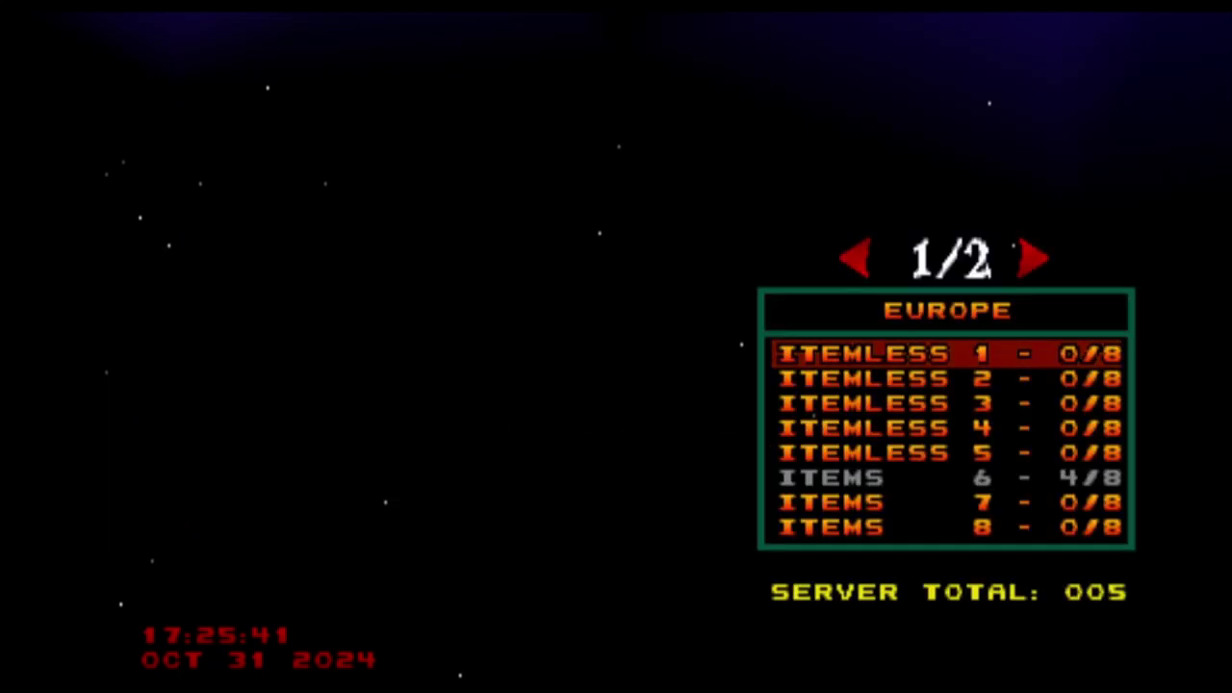
key("Down")
key("Down")
key("Down")
key("Down")
key("Down")
key("Down")
key("Return")
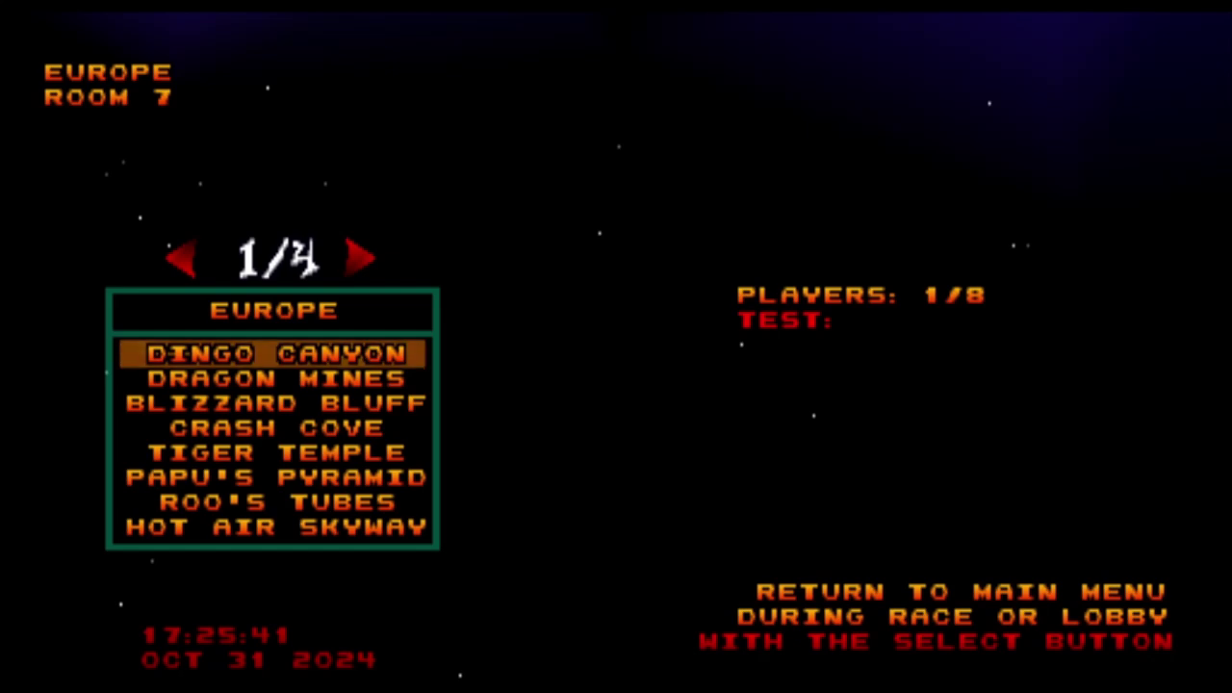
key("Escape")
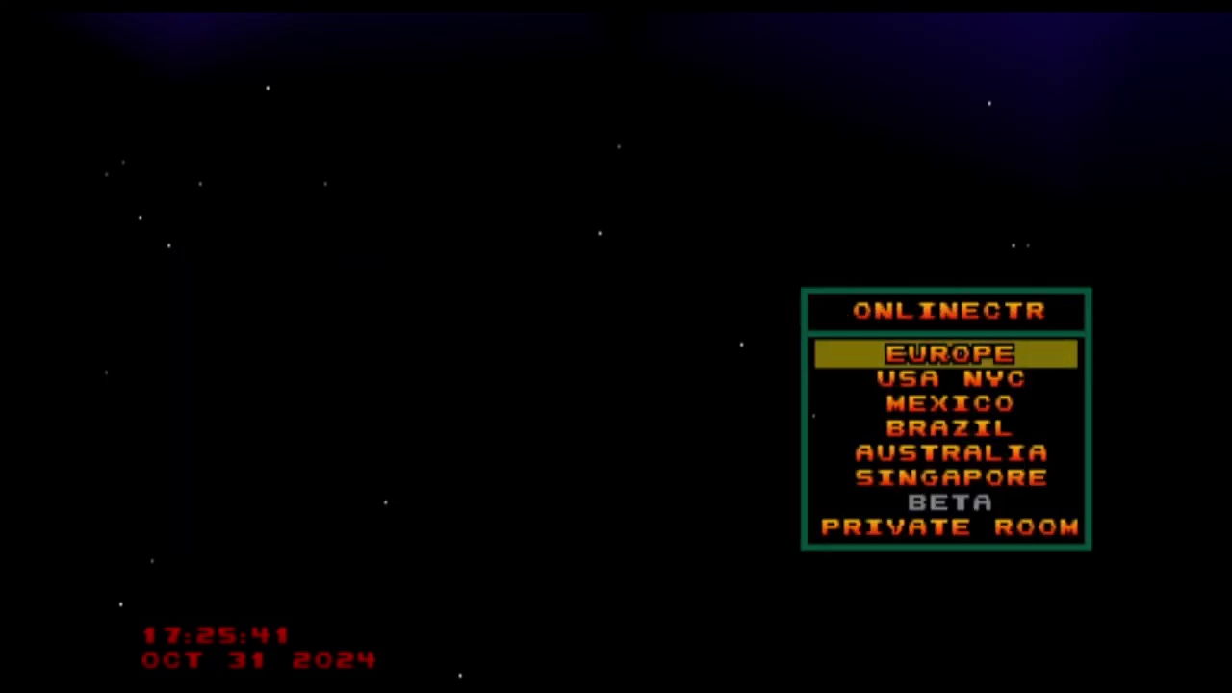
Select the Europe server again and enter the Items 7 room to reach its track selection
key("Return")
key("Down")
key("Down")
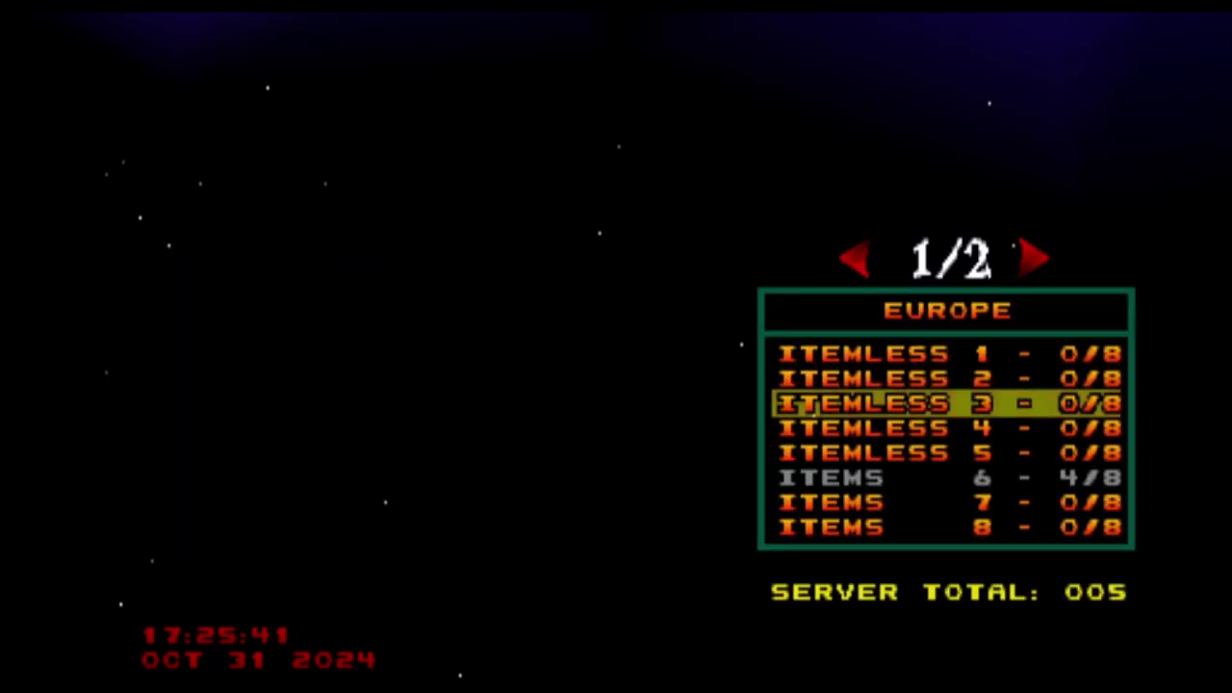
key("Down")
key("Down")
key("Down")
key("Down")
key("Return")
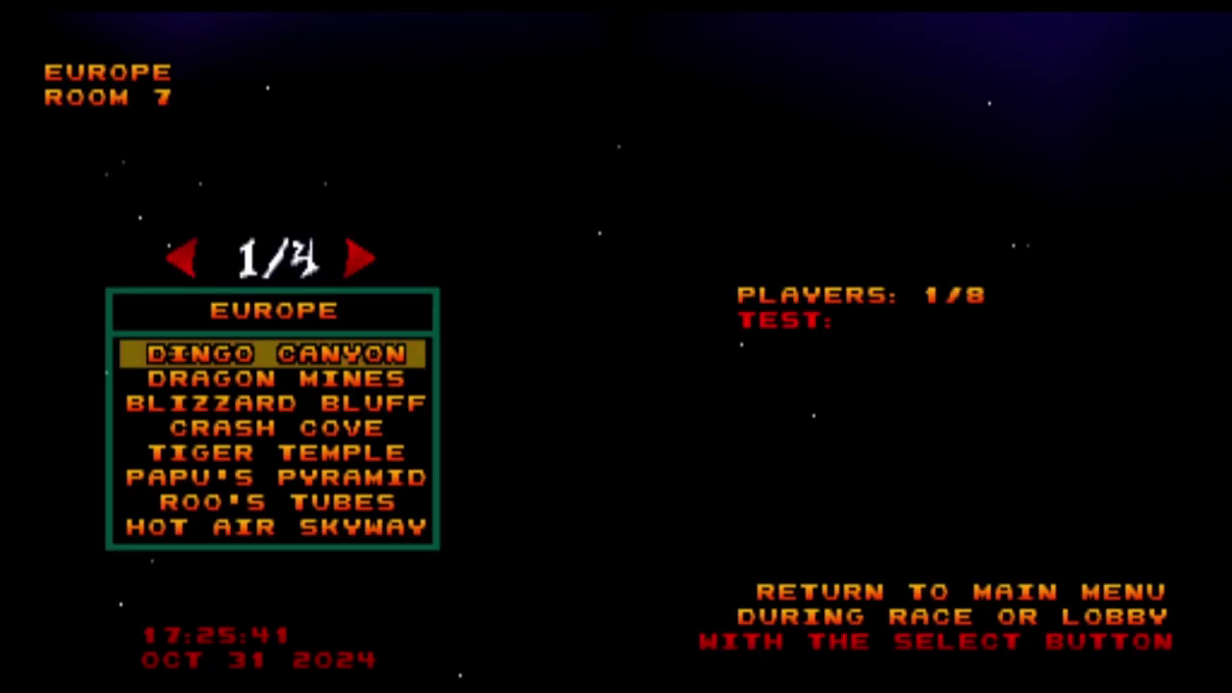